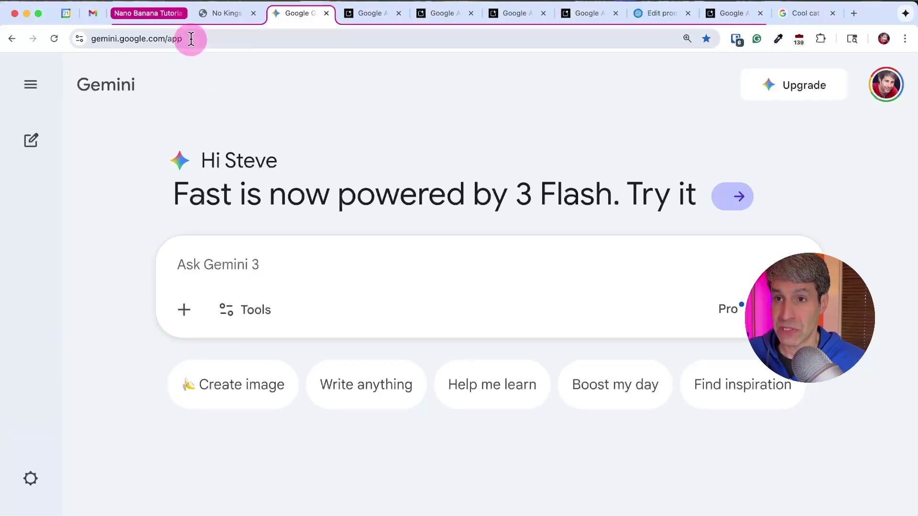
Switch from Gemini to the AI Studio playground and view the generated NO KINGS cat poster enlarged.
left_click(191, 38)
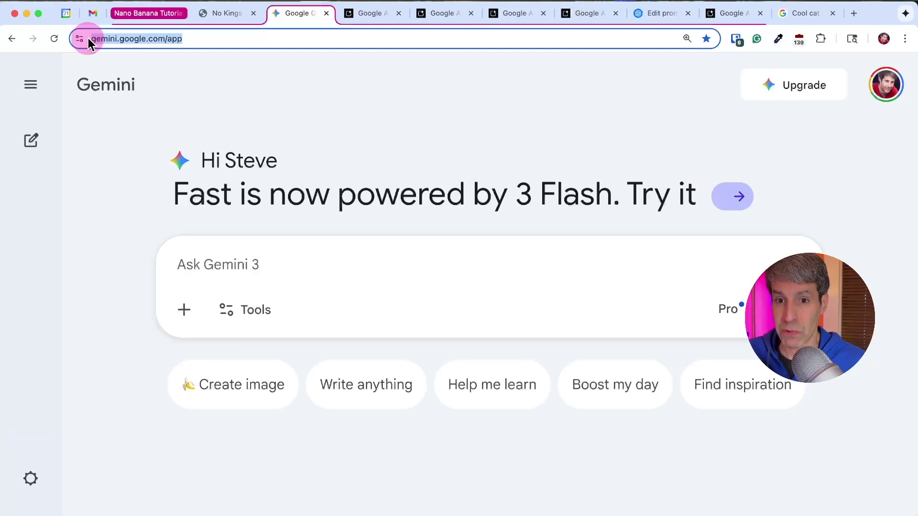
key("ctrl+Tab")
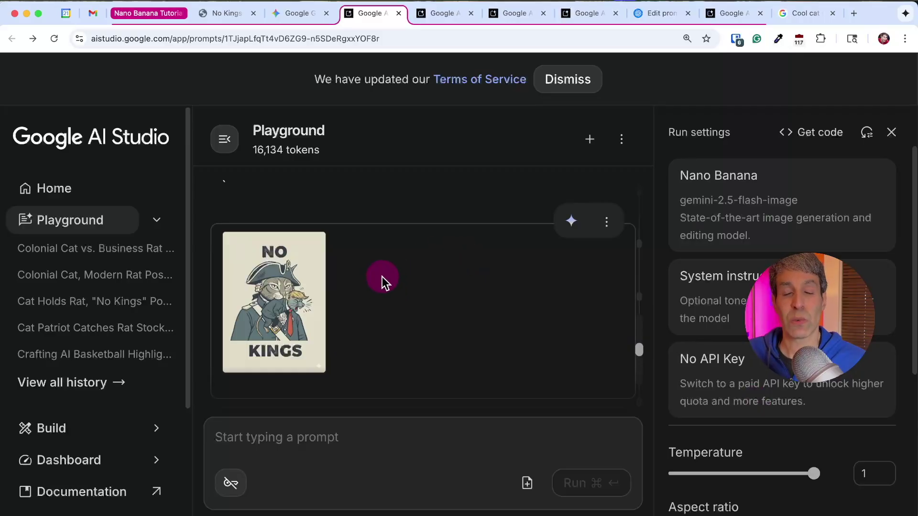
left_click(309, 355)
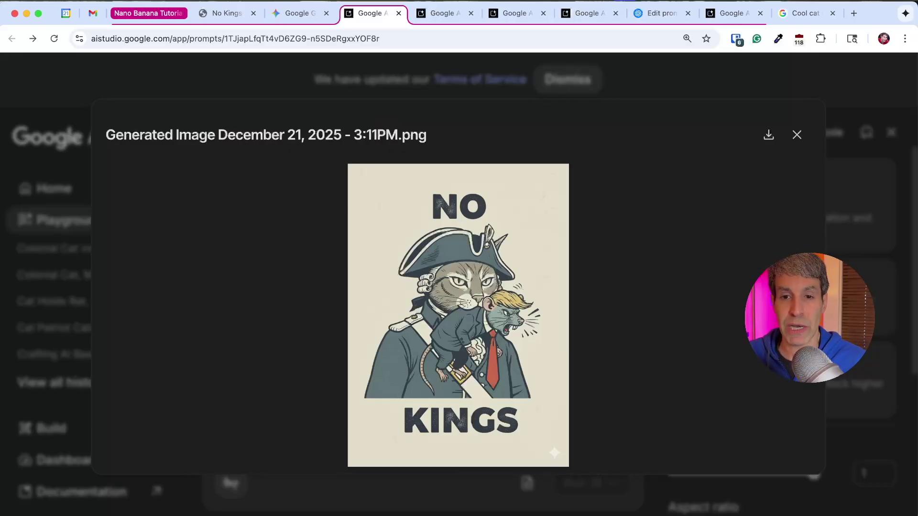
key("Escape")
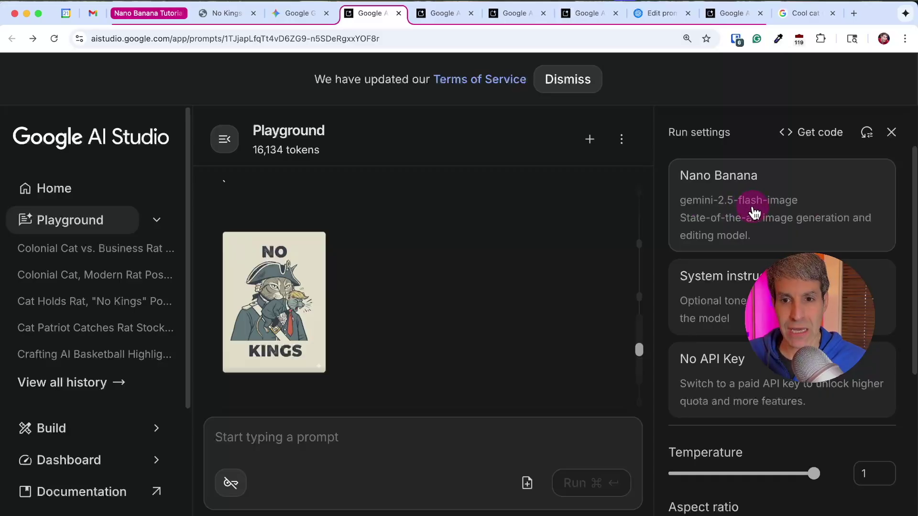
Choose the Nano Banana (gemini-2.5-flash-image) model among the Gemini models.
left_click(754, 212)
scroll(651, 329, "up", 4)
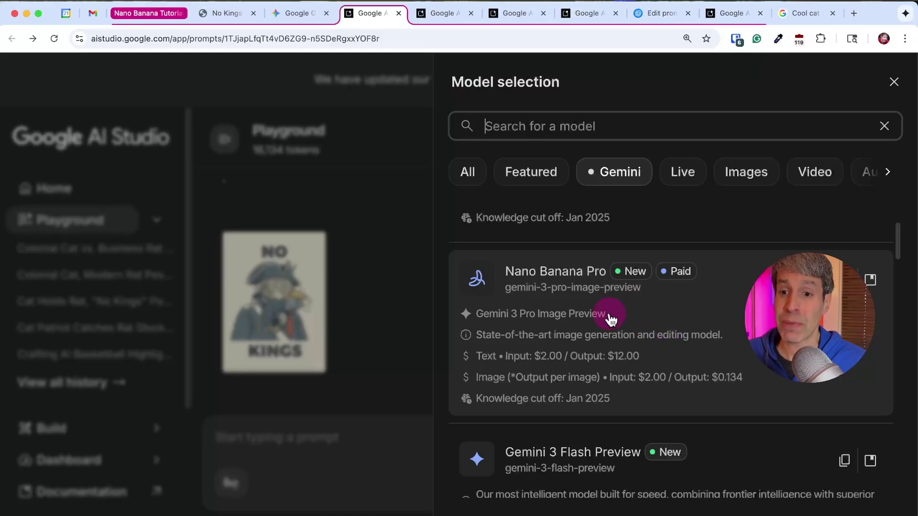
scroll(613, 320, "down", 1)
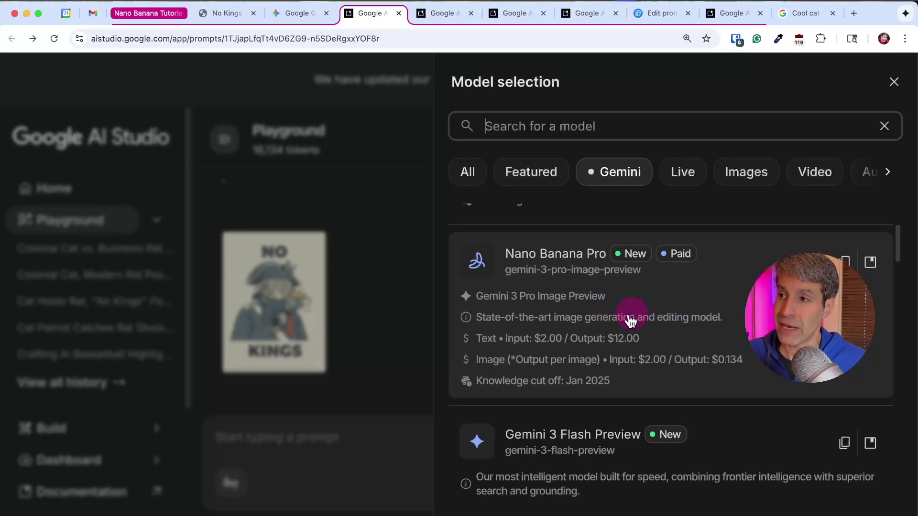
scroll(631, 319, "down", 5)
scroll(636, 328, "down", 9)
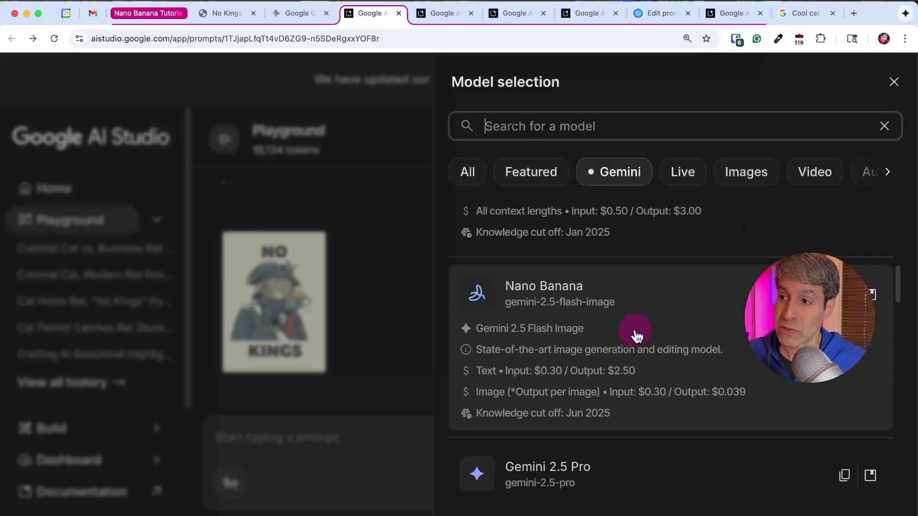
left_click(637, 335)
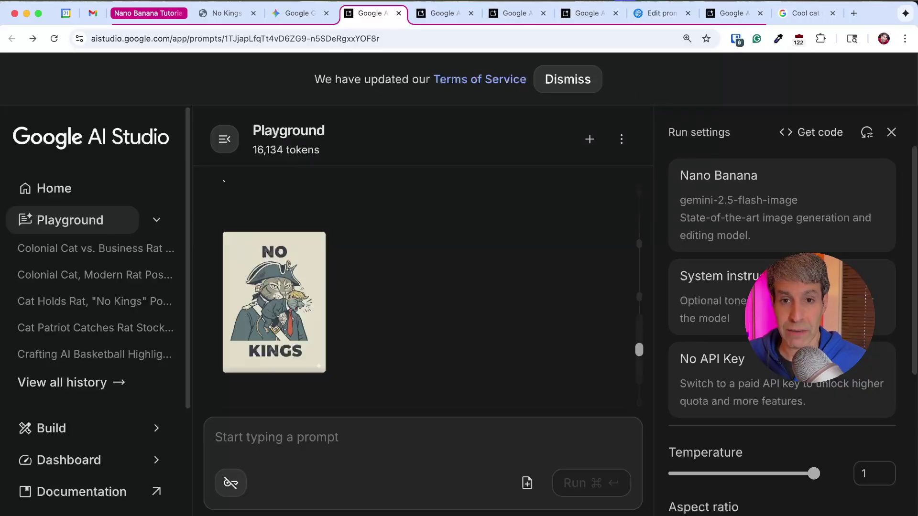
Examine the generated NO KINGS poster up close, checking the details of the colonial cat and the rat.
left_click(316, 364)
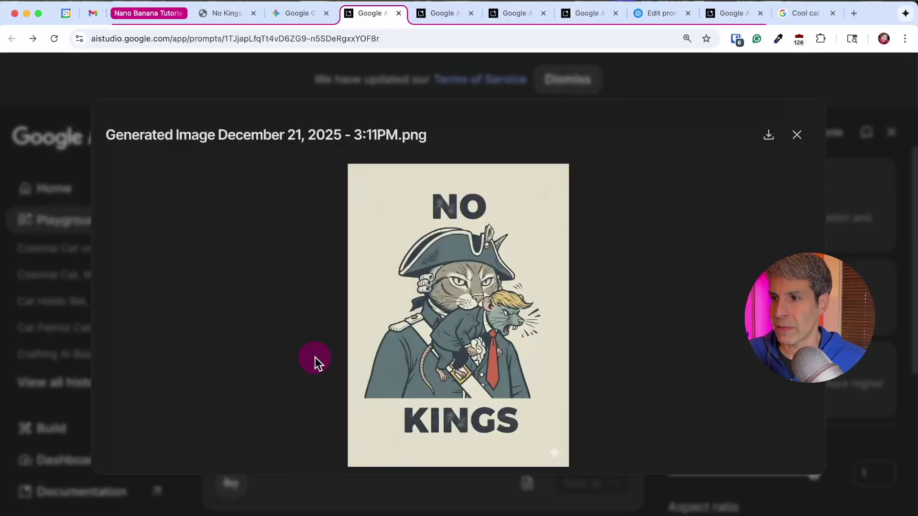
left_click(487, 304)
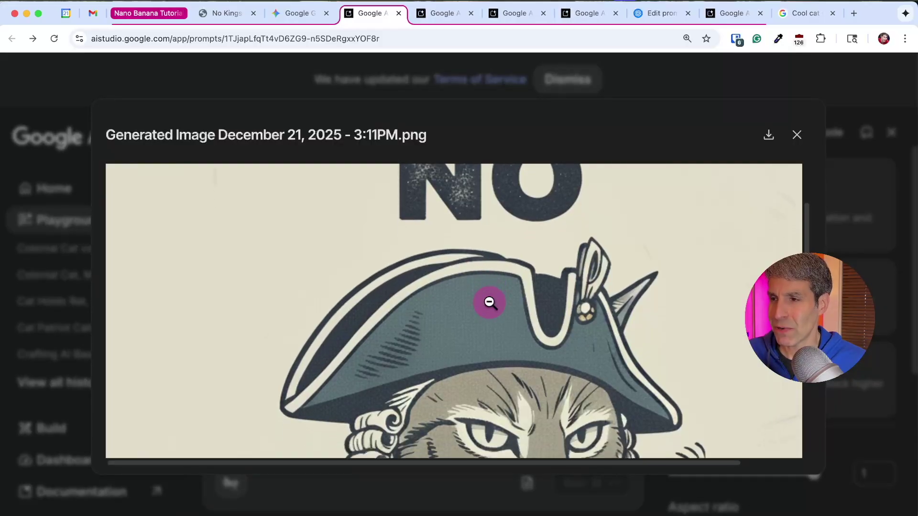
scroll(490, 303, "down", 4)
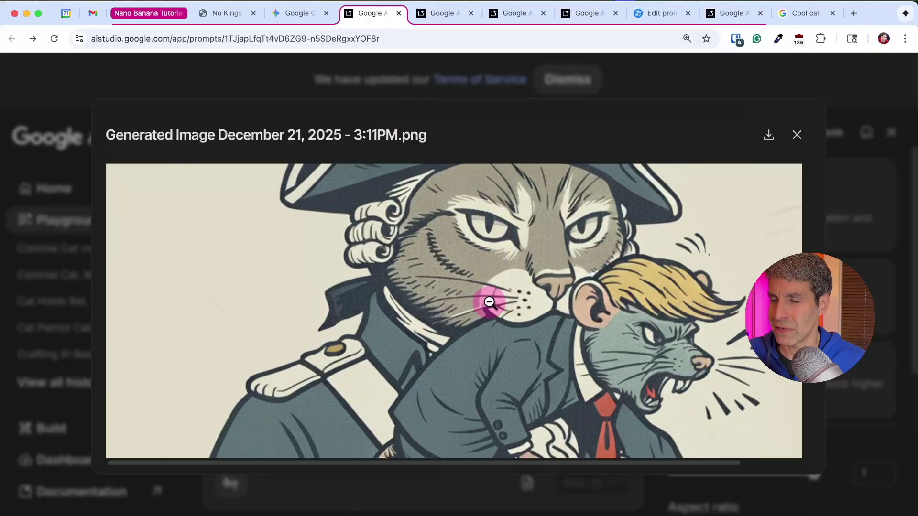
scroll(517, 308, "down", 2)
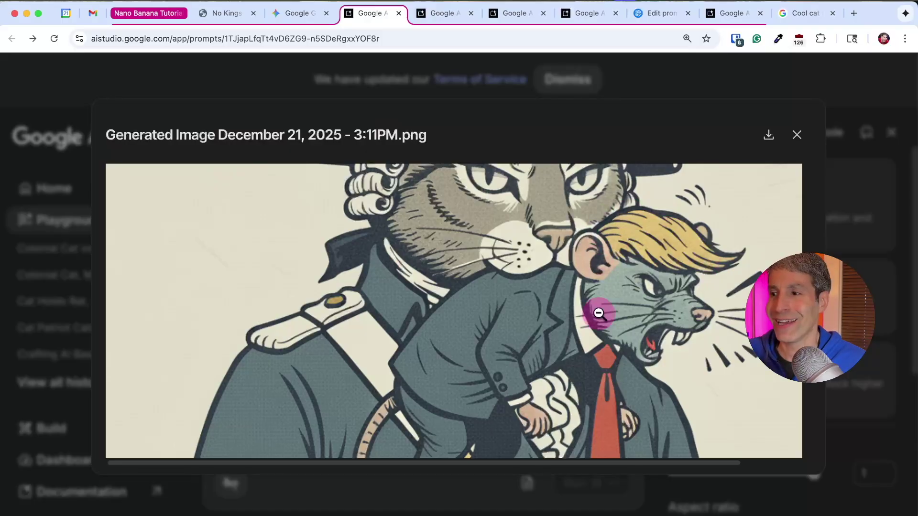
scroll(599, 312, "down", 2)
scroll(599, 313, "down", 1)
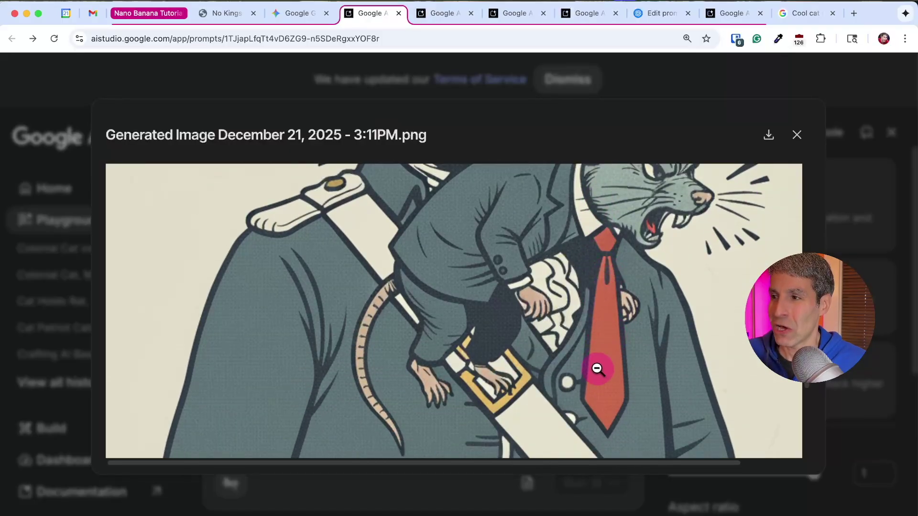
scroll(596, 303, "up", 2)
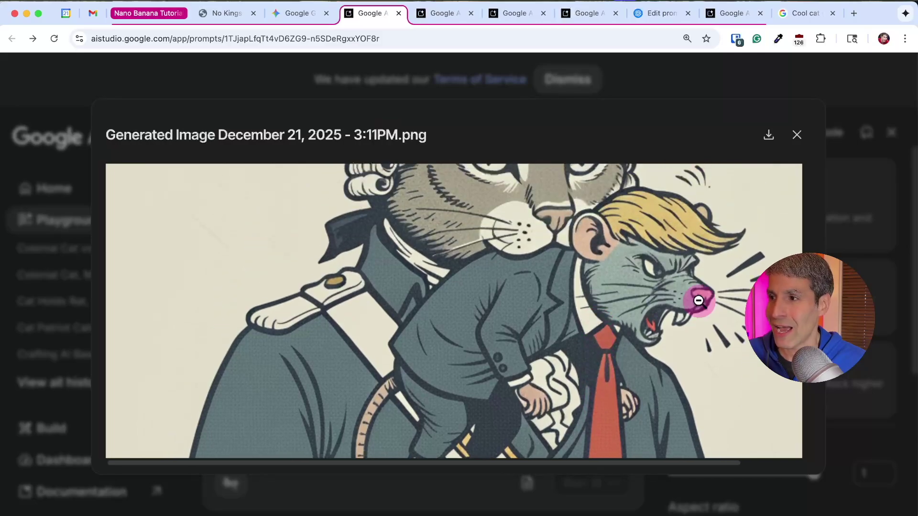
scroll(625, 303, "up", 3)
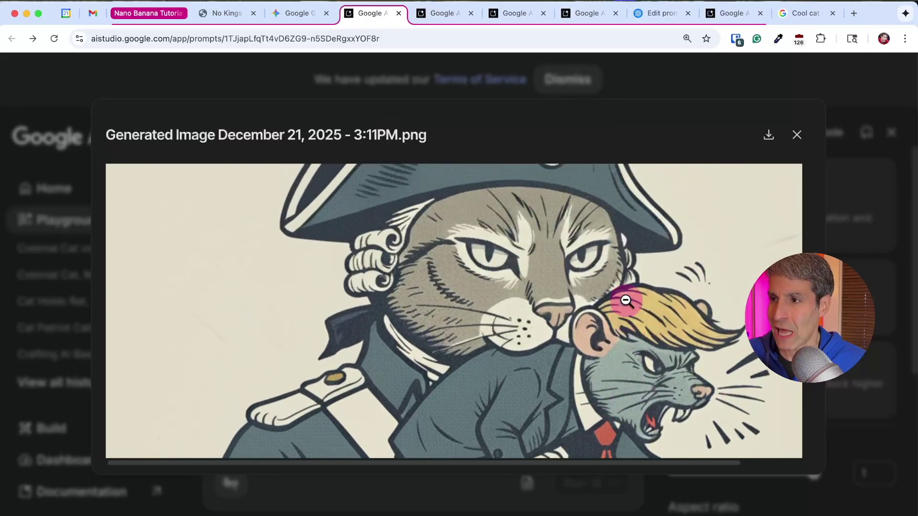
left_click(797, 135)
left_click(294, 328)
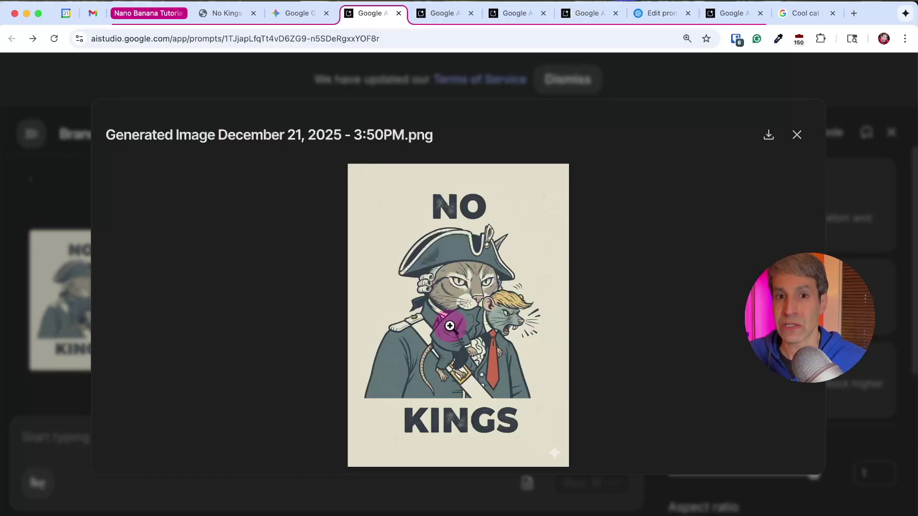
In a new chat, run a prompt for a cartoon colonial cat with a blonde, suited, red-tied president rat in its mouth and the words NO and KINGS.
key("ctrl+Tab")
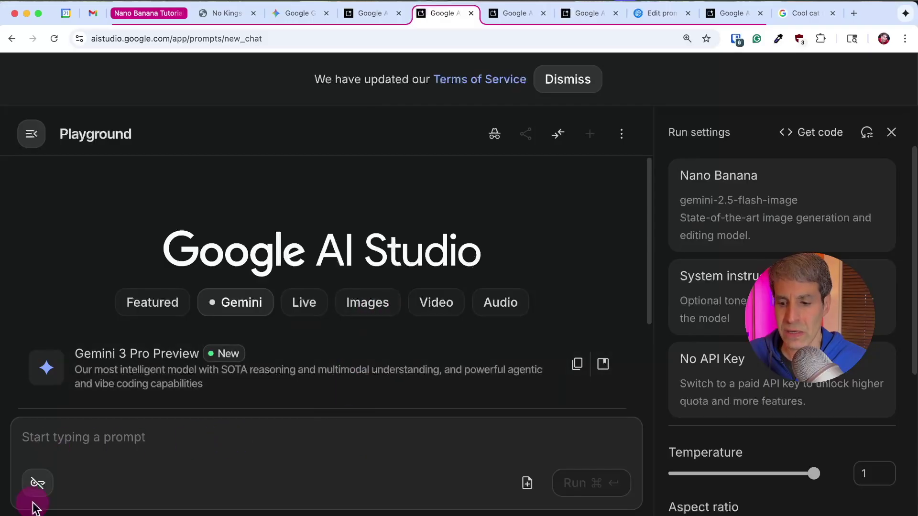
key("super+Tab")
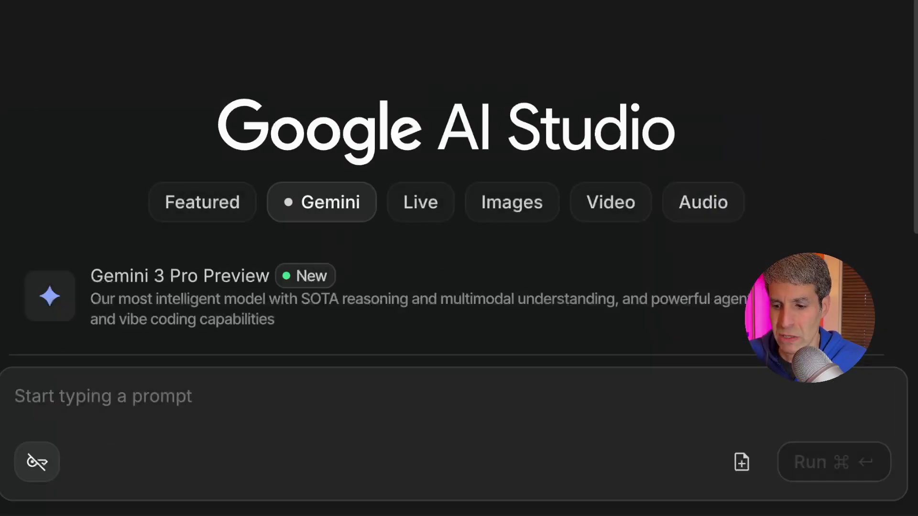
left_click(50, 395)
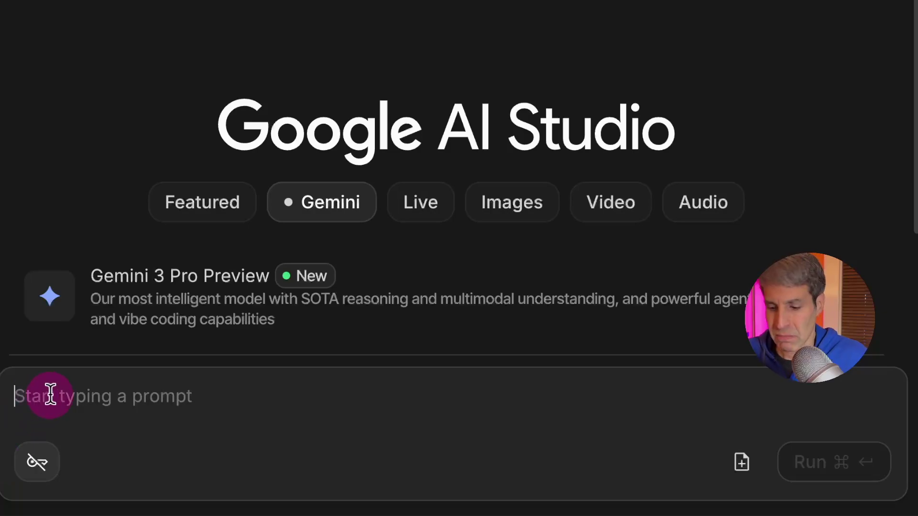
type("Make a cartoon colonial cat with a rat in its mouth. The rat looks like a certain president, with his signature blonde hair, suit, and long red tie. Write the words NO at the top, and KINGS at the bottom.")
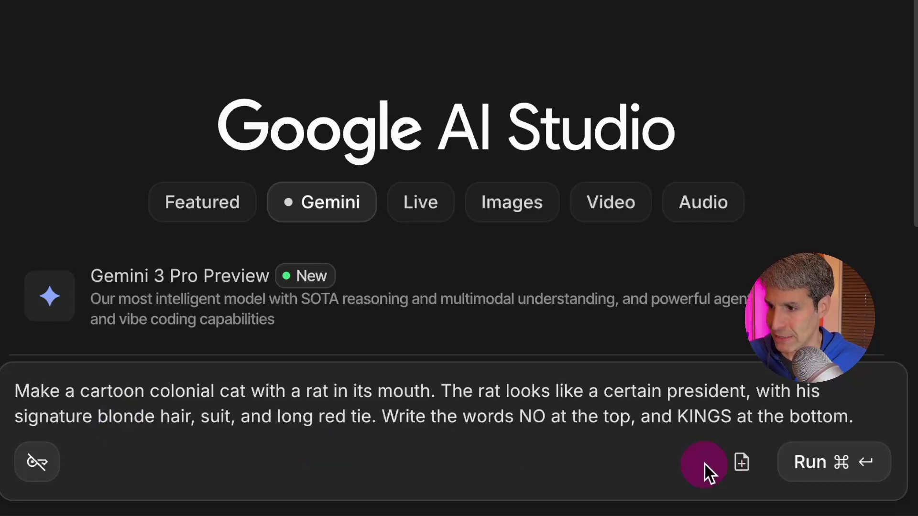
left_click(833, 471)
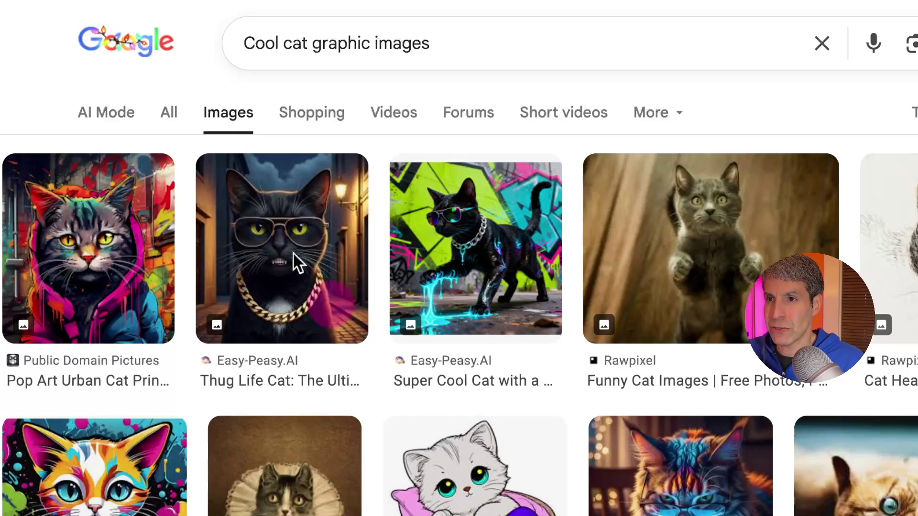
Look through the Creative Commons results for "Cool cat graphic images" for a style reference and copy the pop art urban cat picture.
left_click(249, 39)
left_click_drag(250, 39, 449, 51)
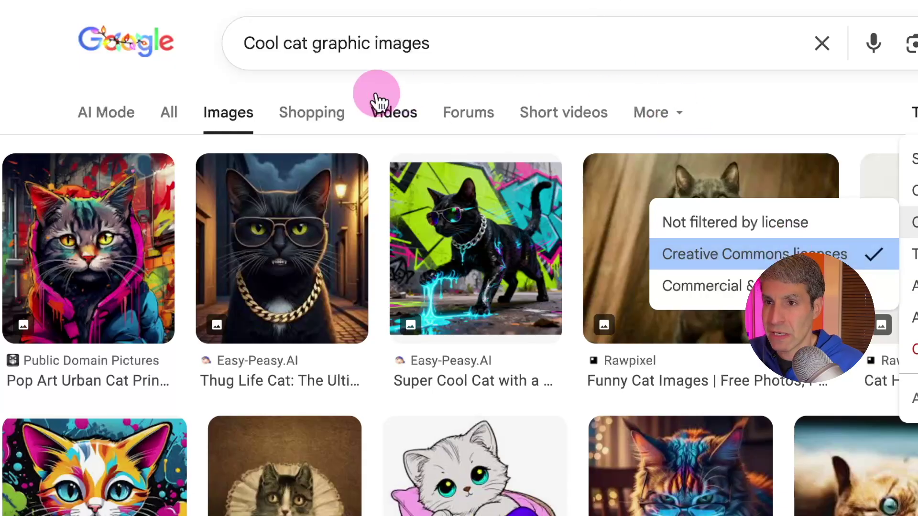
left_click(82, 78)
scroll(82, 78, "down", 2)
scroll(82, 78, "down", 6)
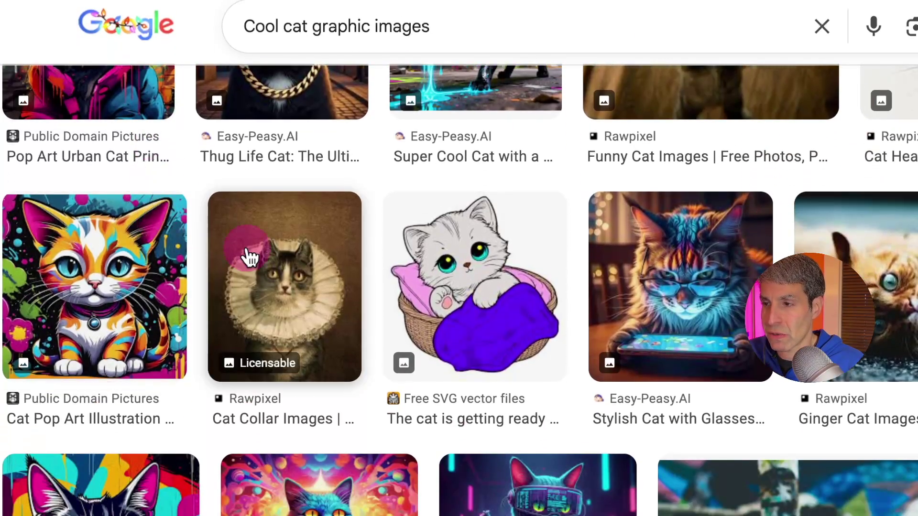
scroll(264, 268, "down", 6)
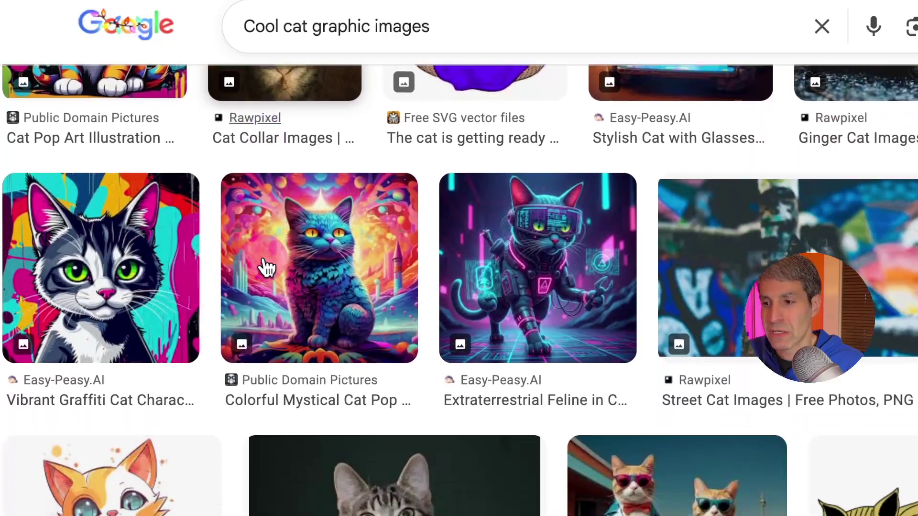
scroll(264, 268, "down", 3)
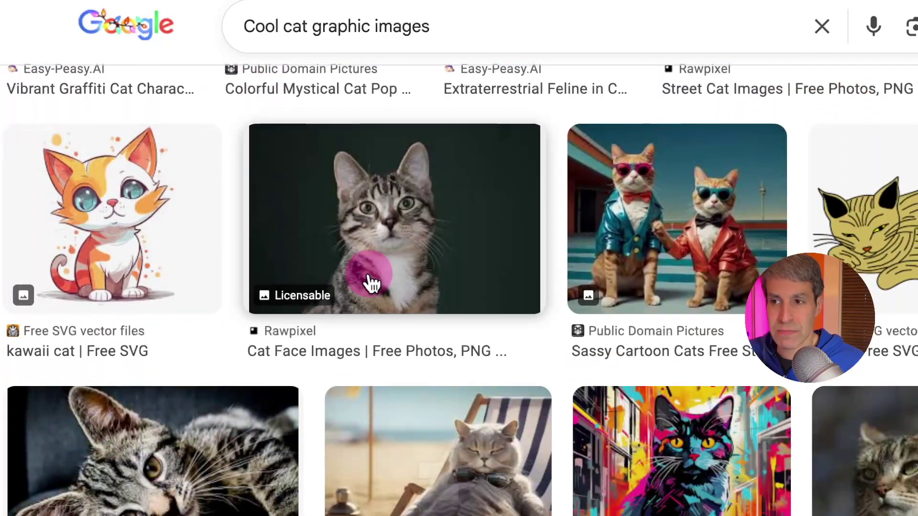
scroll(371, 284, "down", 5)
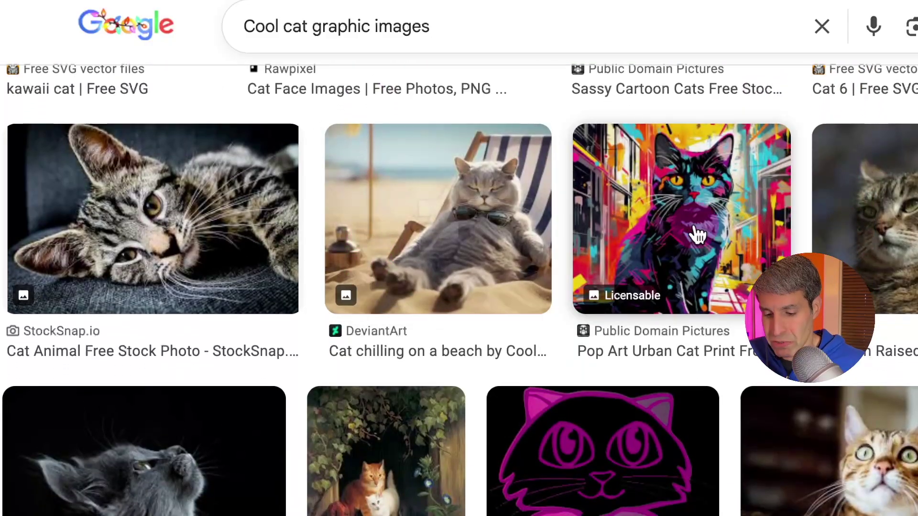
right_click(695, 224)
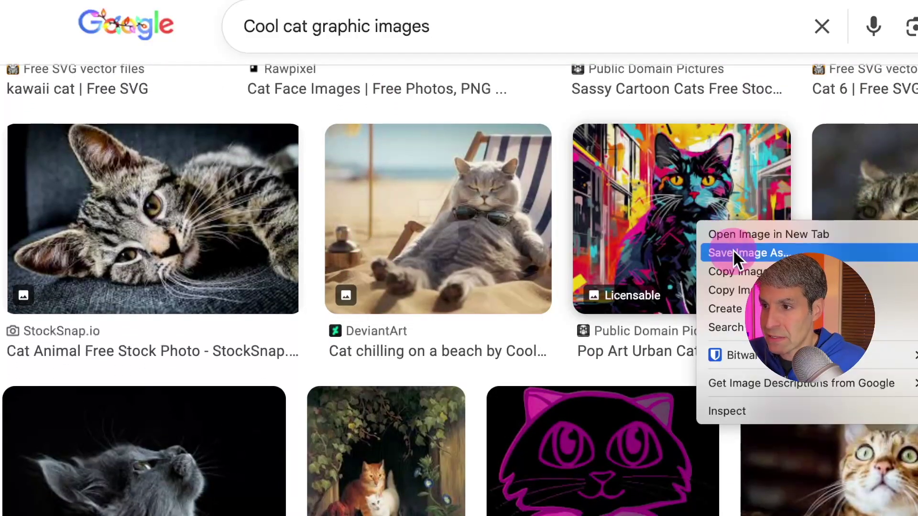
left_click(735, 278)
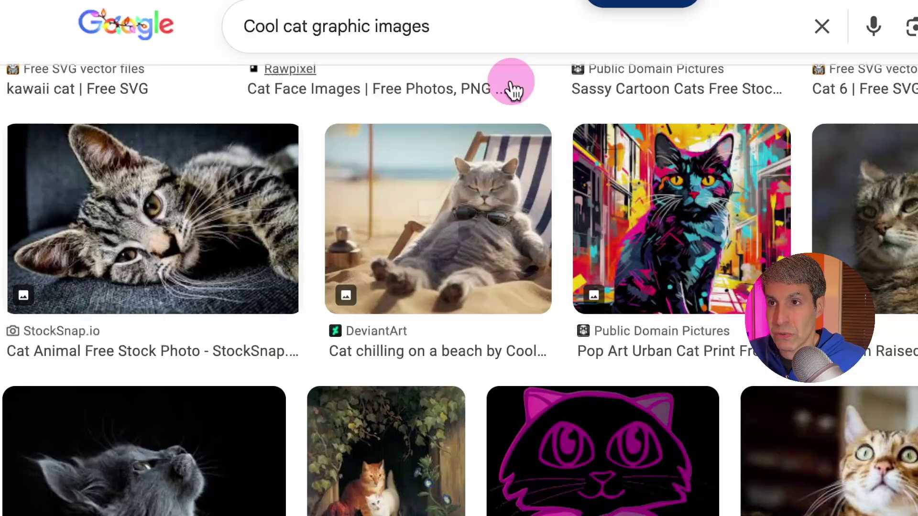
Switch to the AI Studio block printing chat and view its blue cat reference image enlarged.
left_click(439, 211)
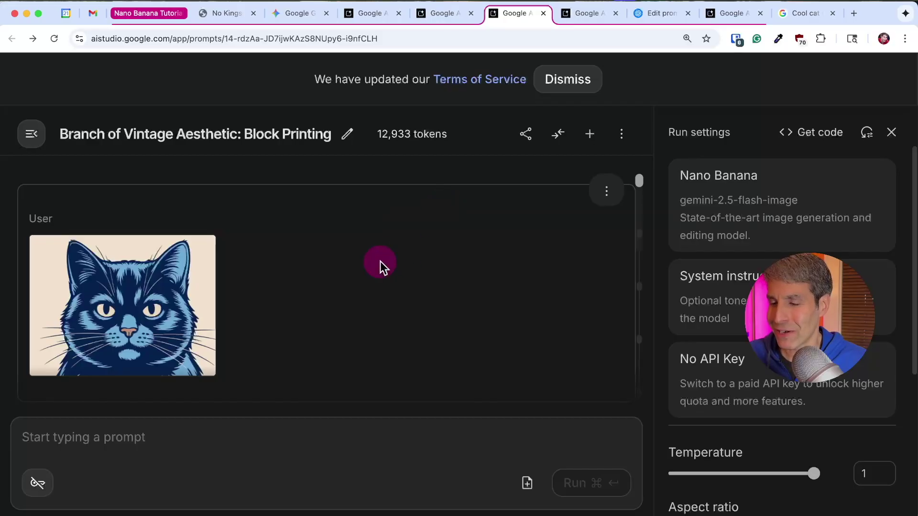
mouse_move(174, 291)
left_click(195, 358)
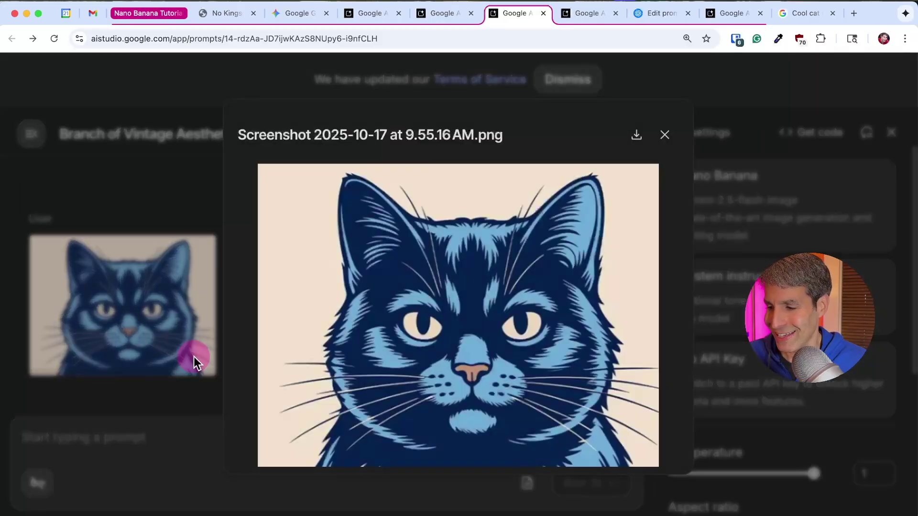
left_click(669, 138)
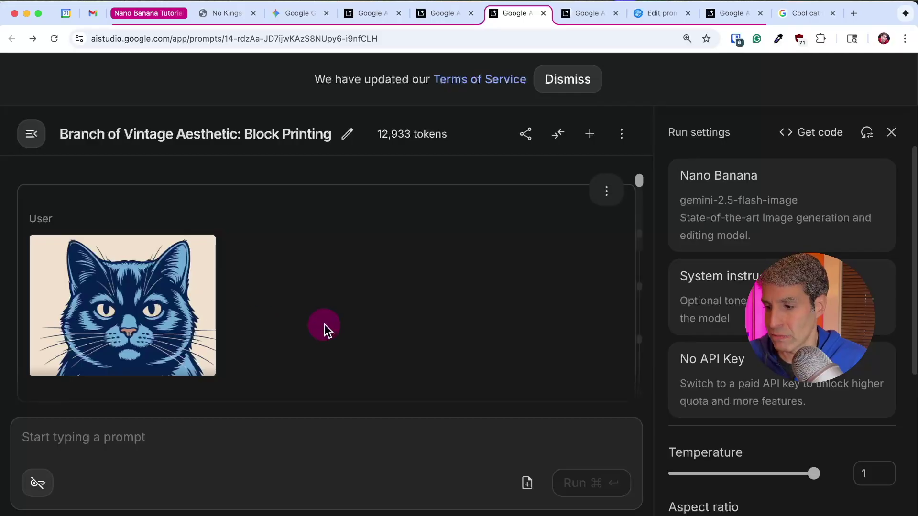
Read the style replication prompt and the model's description of the reference image's artistic style.
scroll(324, 328, "down", 2)
scroll(324, 328, "down", 6)
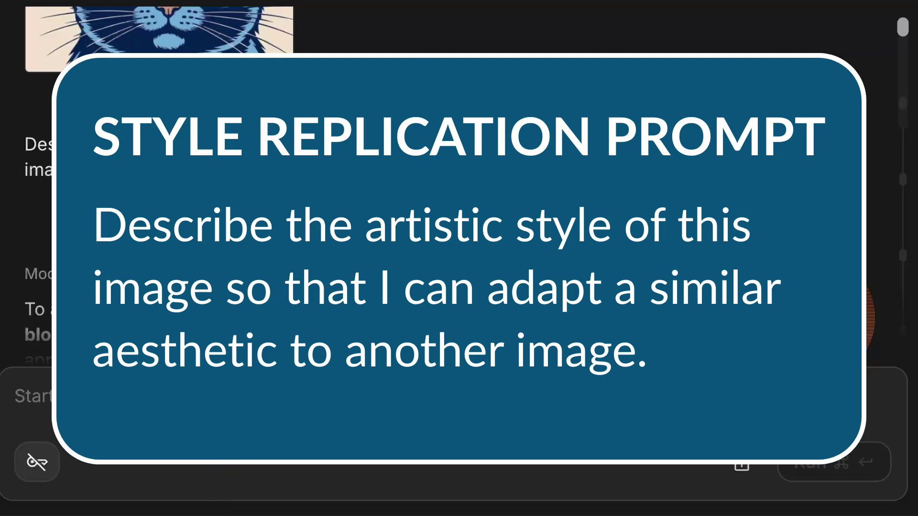
scroll(48, 184, "down", 1)
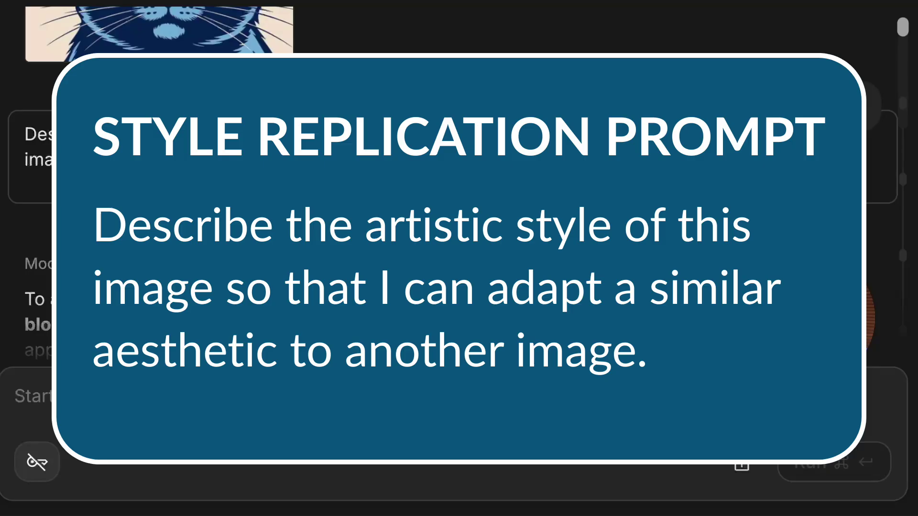
scroll(47, 191, "down", 1)
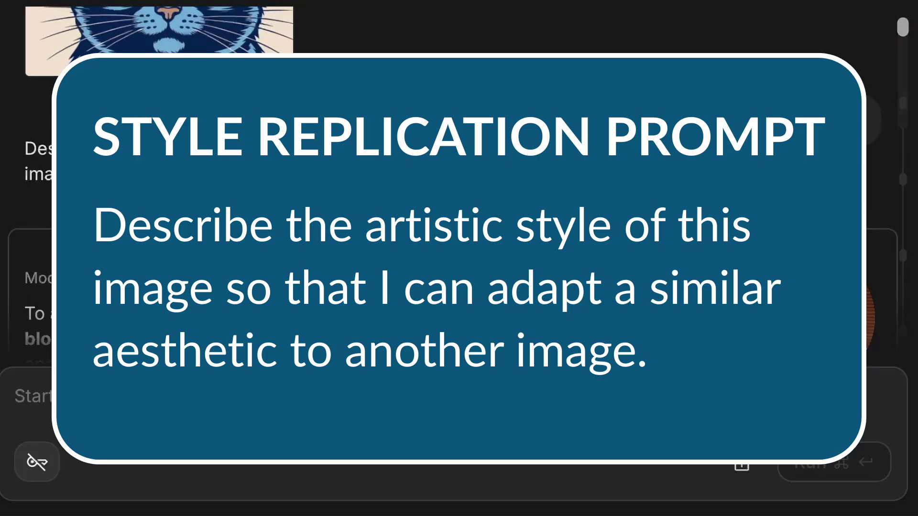
scroll(50, 115, "down", 5)
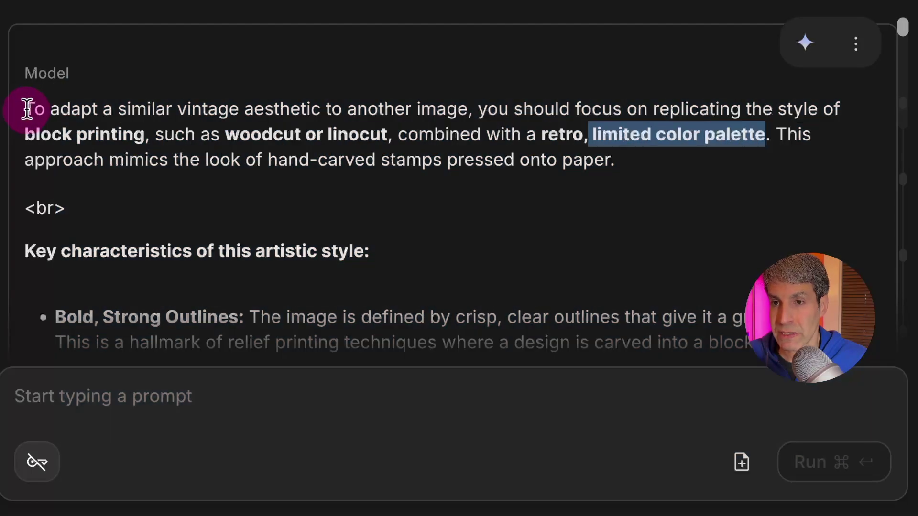
Examine the block printing, woodcut or linocut and limited color palette terms and the key style characteristics in the model's reply.
scroll(335, 165, "down", 1)
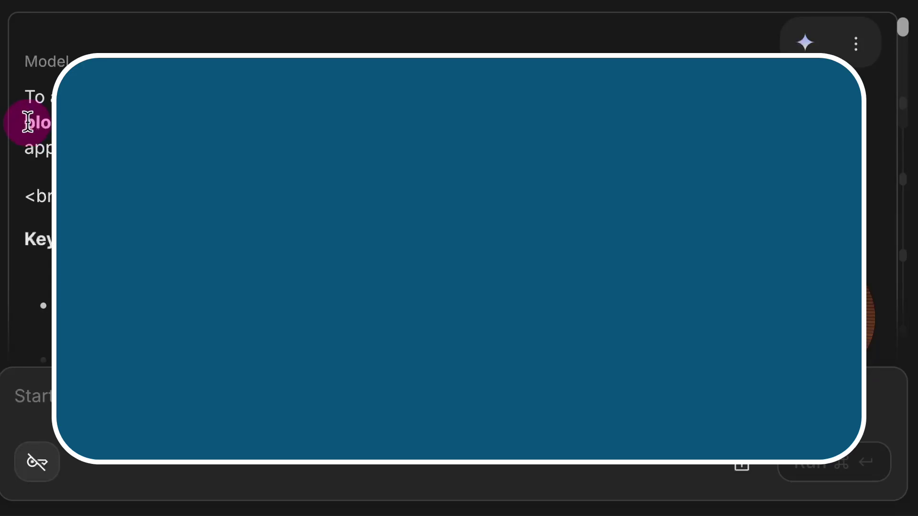
left_click_drag(26, 123, 145, 124)
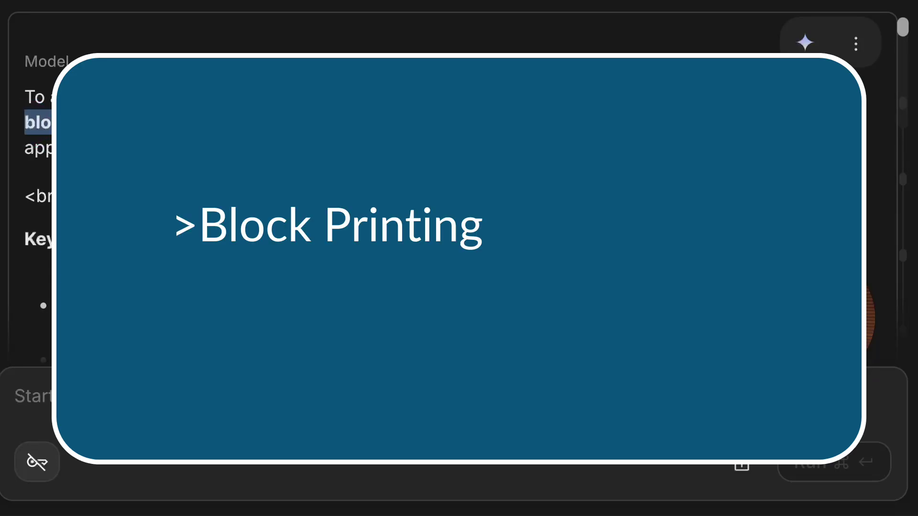
left_click(158, 123)
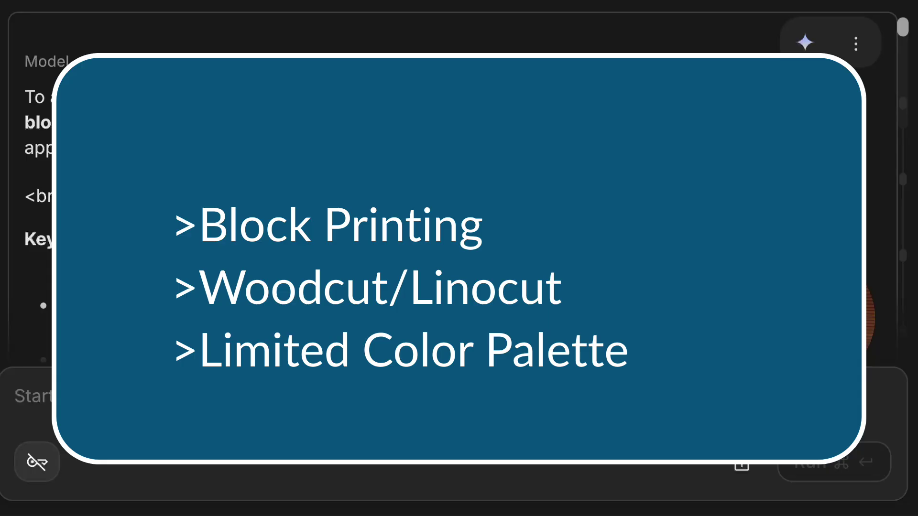
scroll(453, 192, "down", 1)
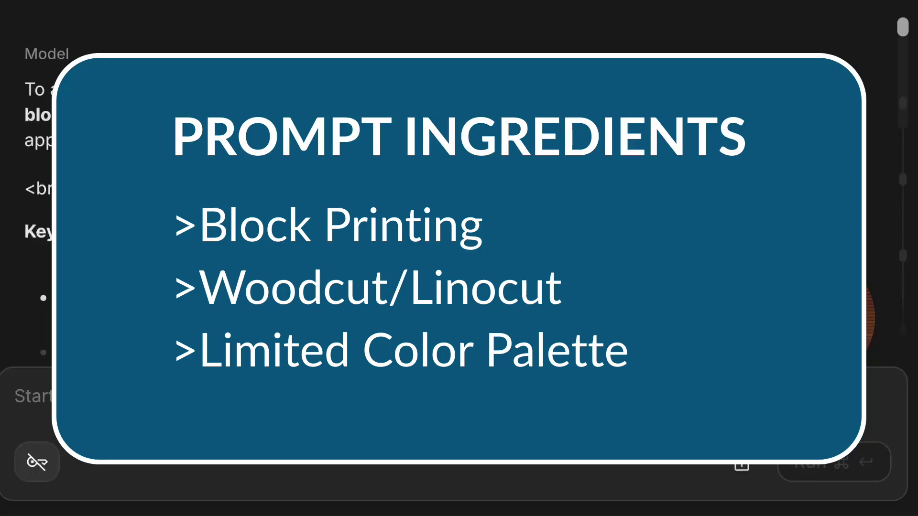
scroll(453, 191, "down", 2)
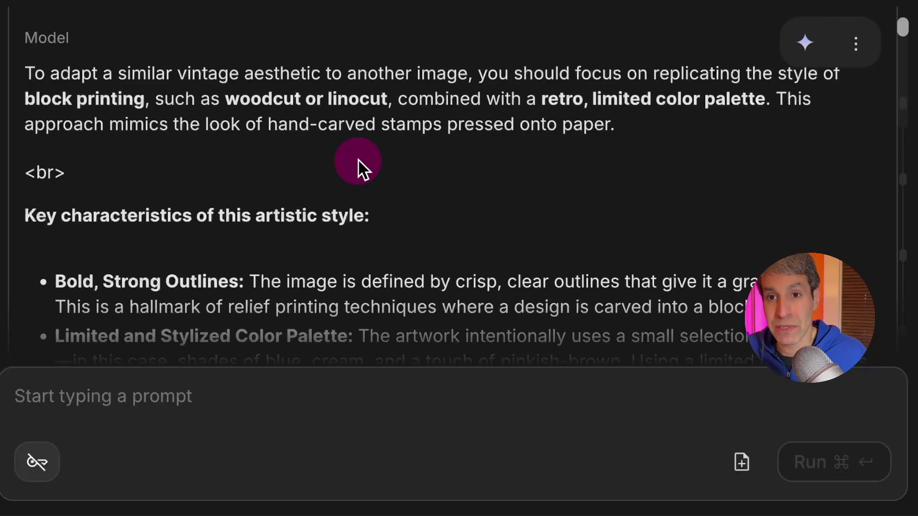
scroll(358, 159, "down", 1)
scroll(358, 159, "up", 1)
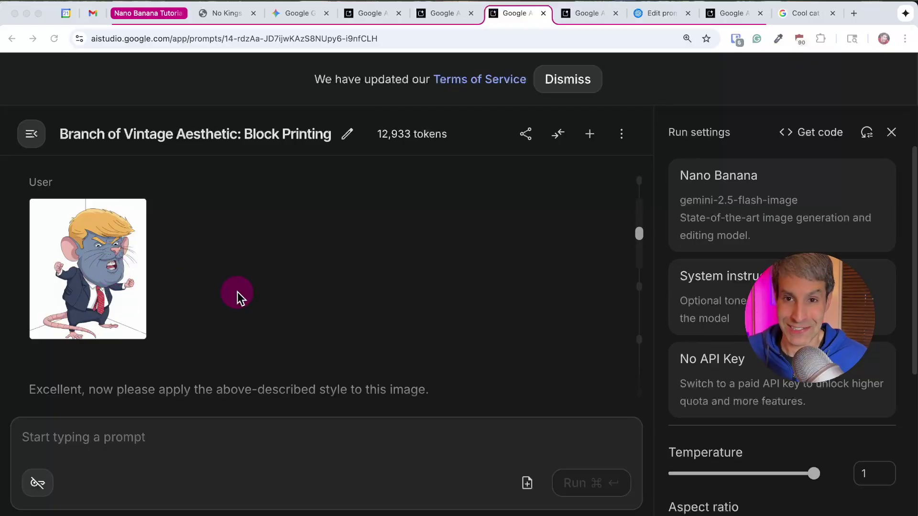
Examine the uploaded cartoon rat picture and the prompt asking to apply the above-described style to it.
scroll(237, 293, "down", 1)
scroll(238, 293, "up", 1)
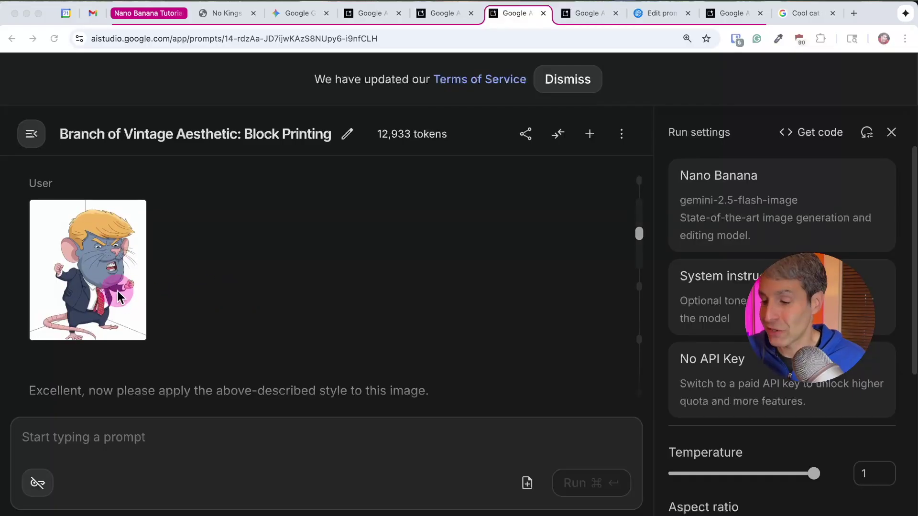
scroll(118, 297, "down", 2)
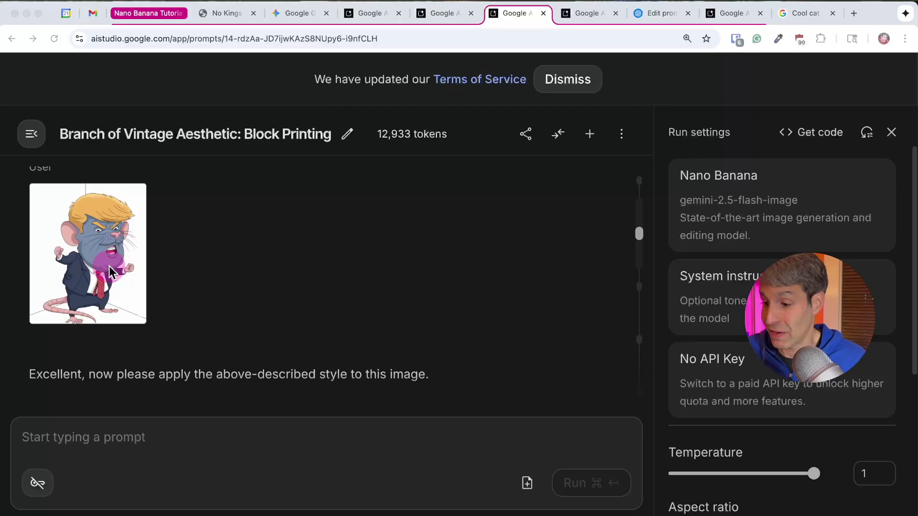
scroll(109, 271, "down", 2)
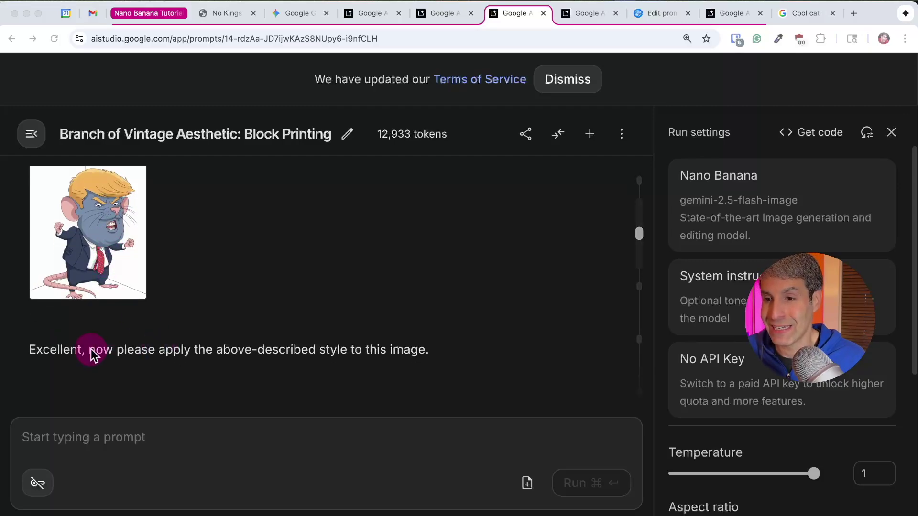
left_click(90, 350)
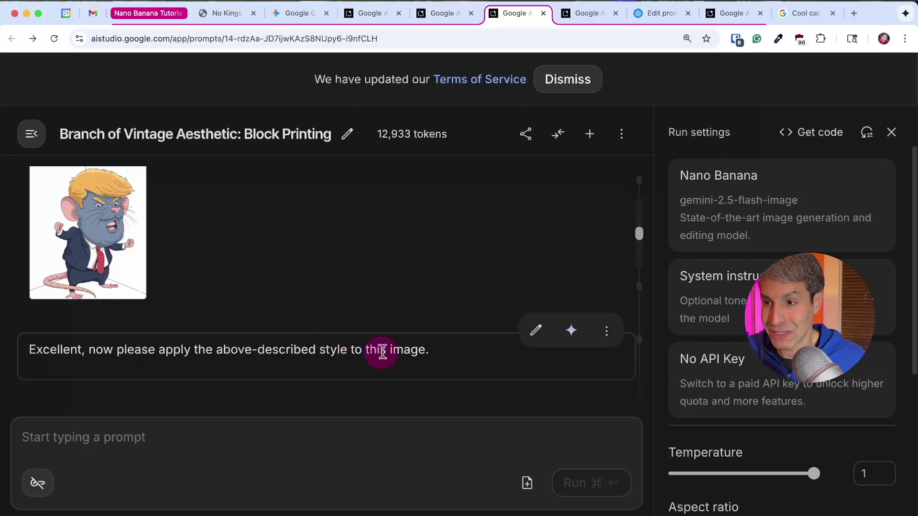
scroll(432, 353, "up", 3)
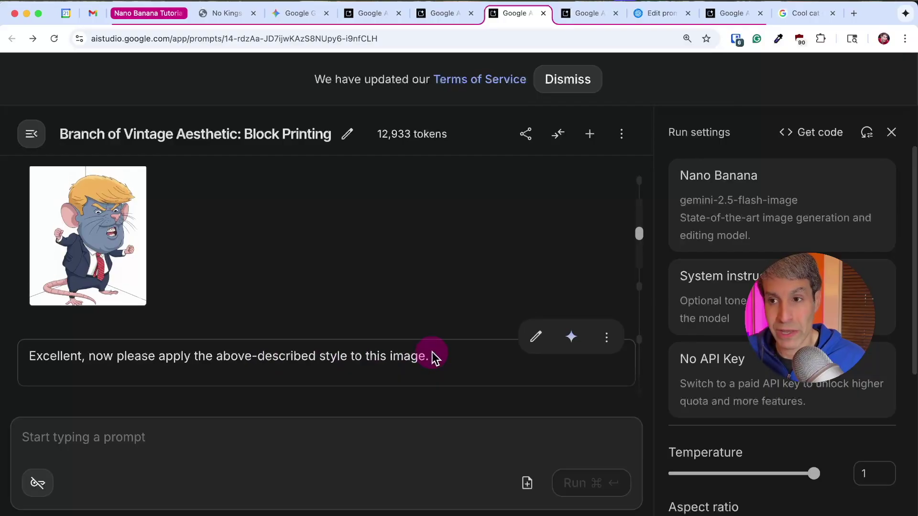
scroll(431, 353, "down", 2)
scroll(432, 352, "down", 1)
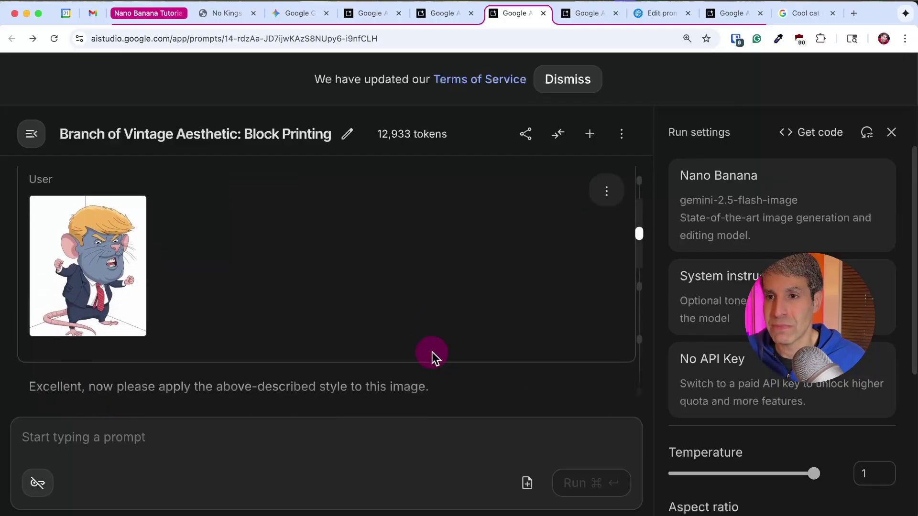
scroll(432, 356, "down", 2)
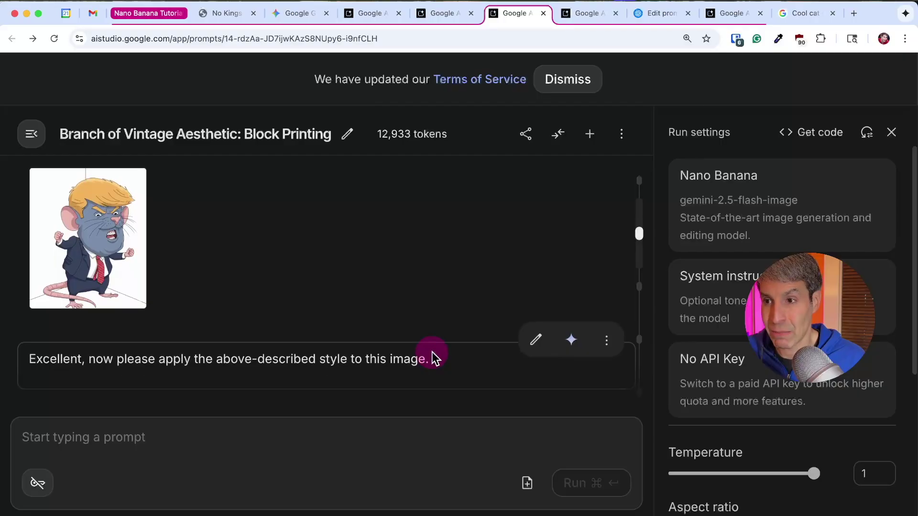
View the model's first restyled rat picture at full size and compare it with the uploaded original.
scroll(432, 356, "down", 6)
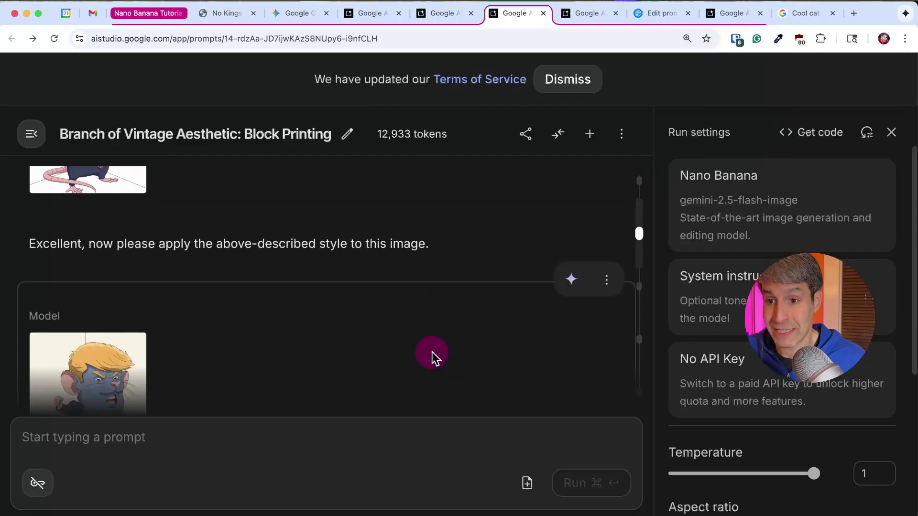
mouse_move(117, 336)
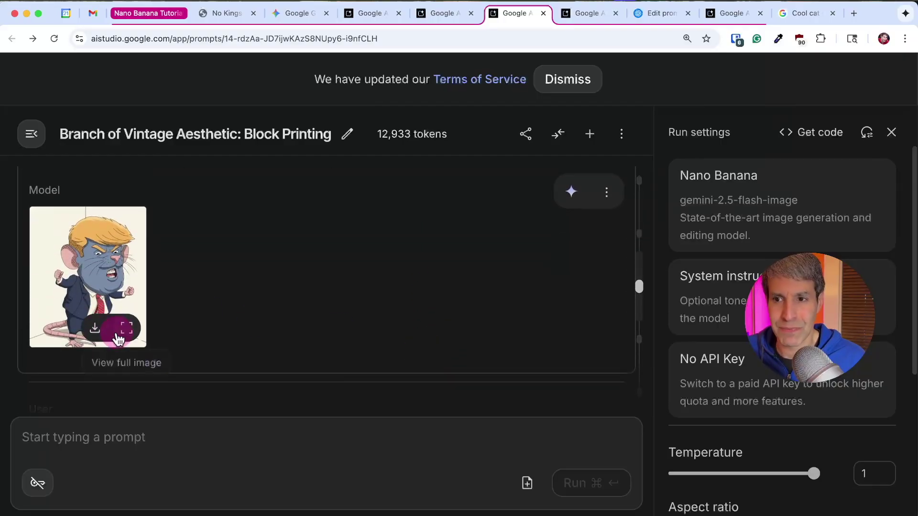
left_click(127, 330)
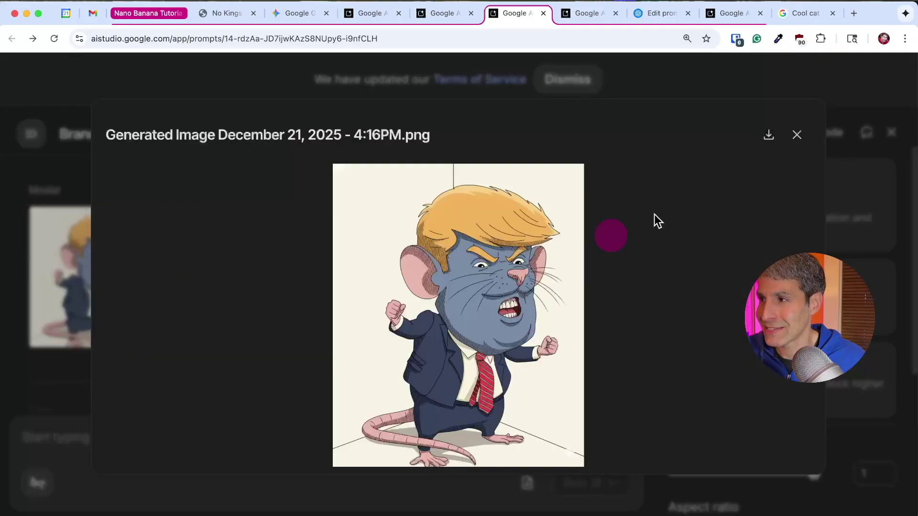
left_click(803, 145)
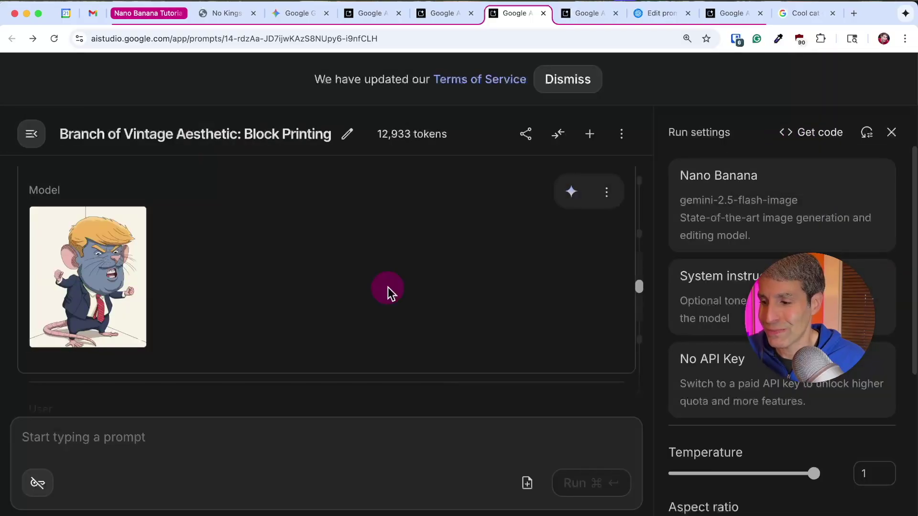
scroll(387, 287, "down", 1)
mouse_move(123, 285)
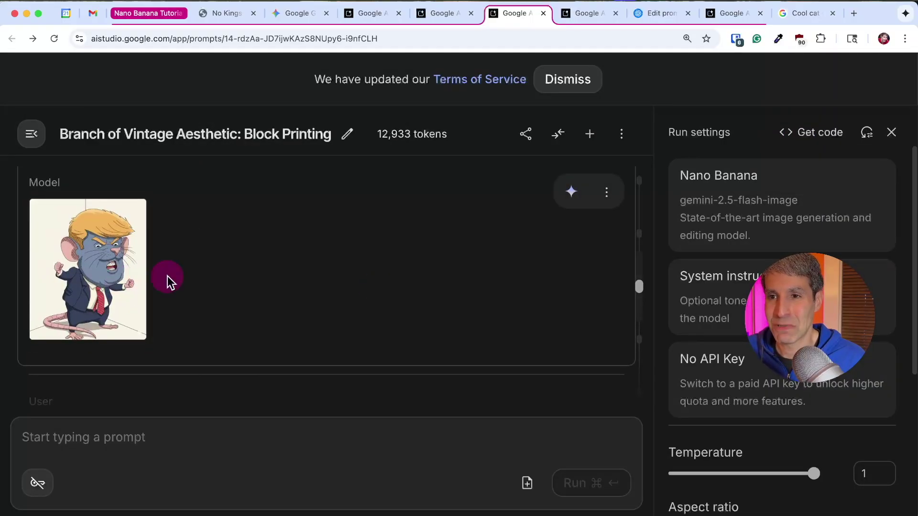
scroll(169, 281, "up", 5)
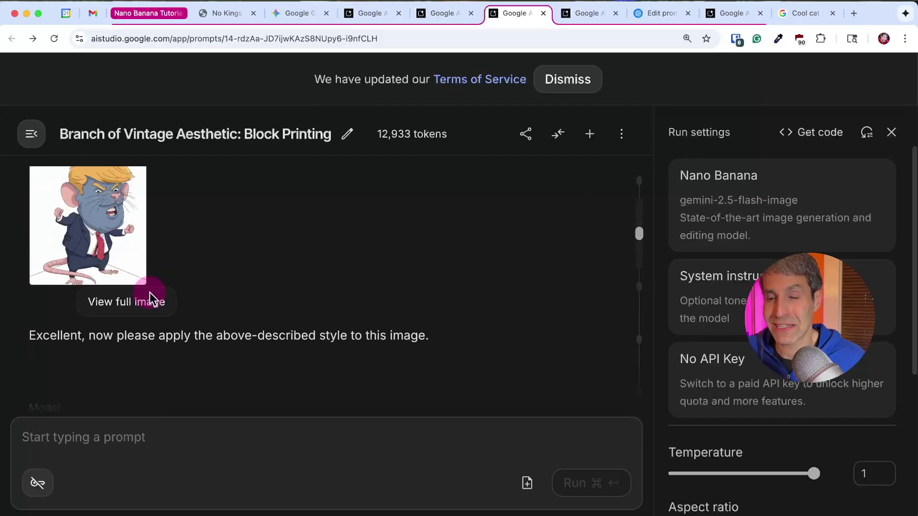
scroll(199, 297, "down", 2)
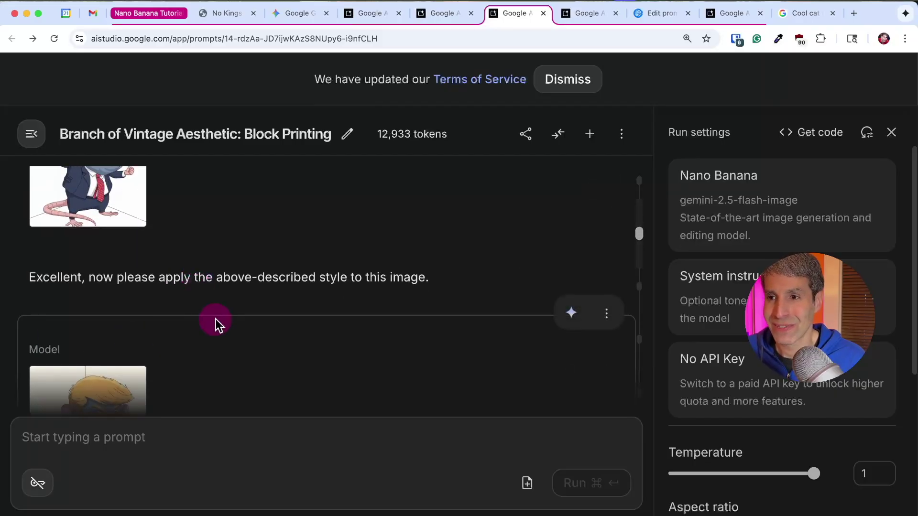
Read the follow-up prompt that repeats the full style description and examine the model's second rat picture.
scroll(216, 325, "down", 10)
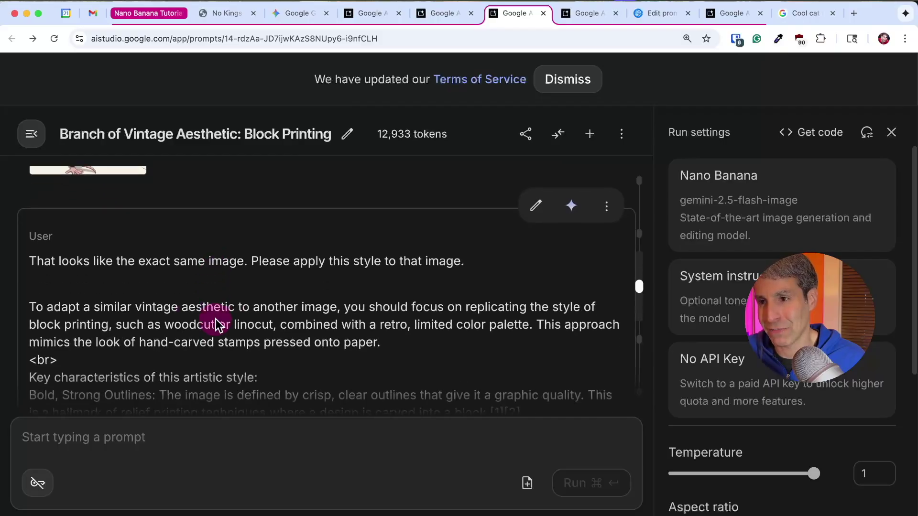
scroll(215, 325, "down", 4)
scroll(216, 320, "down", 12)
scroll(215, 325, "down", 9)
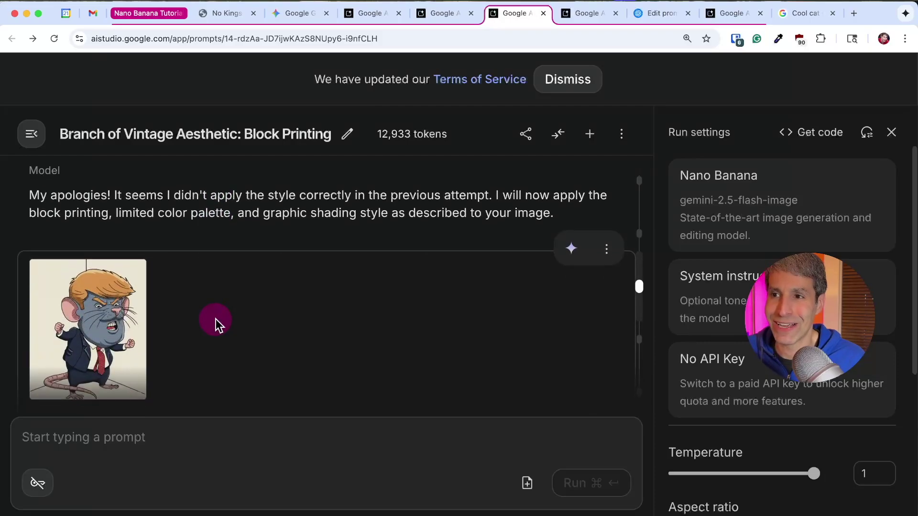
scroll(248, 335, "down", 1)
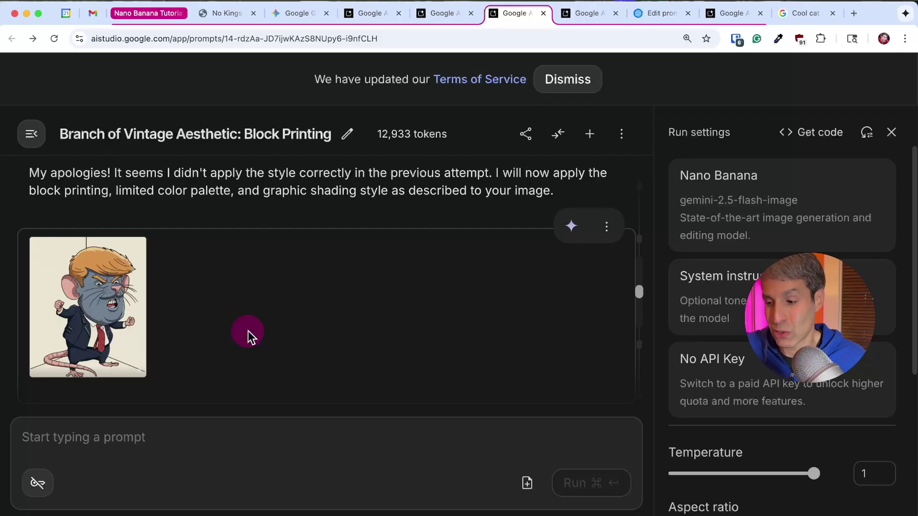
scroll(248, 335, "down", 1)
scroll(248, 334, "up", 2)
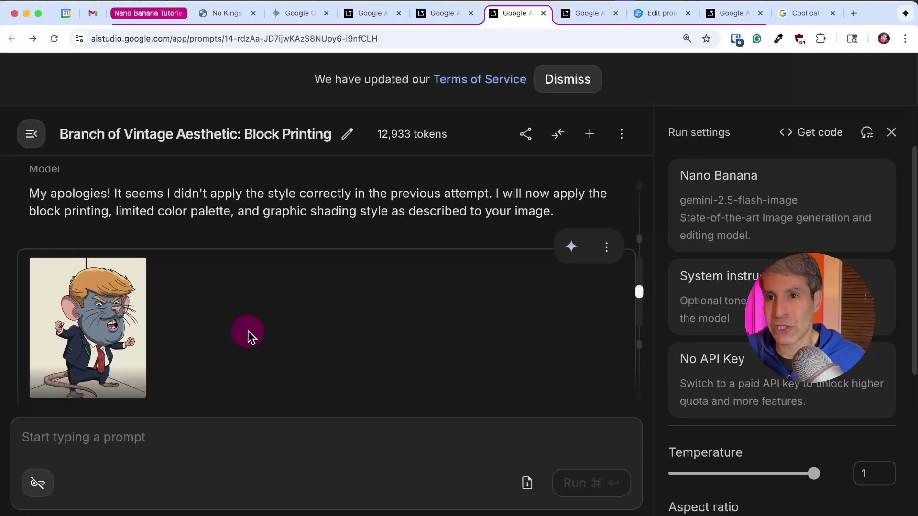
Return to the model's apology message above the second rat picture and open it for editing.
scroll(248, 331, "down", 1)
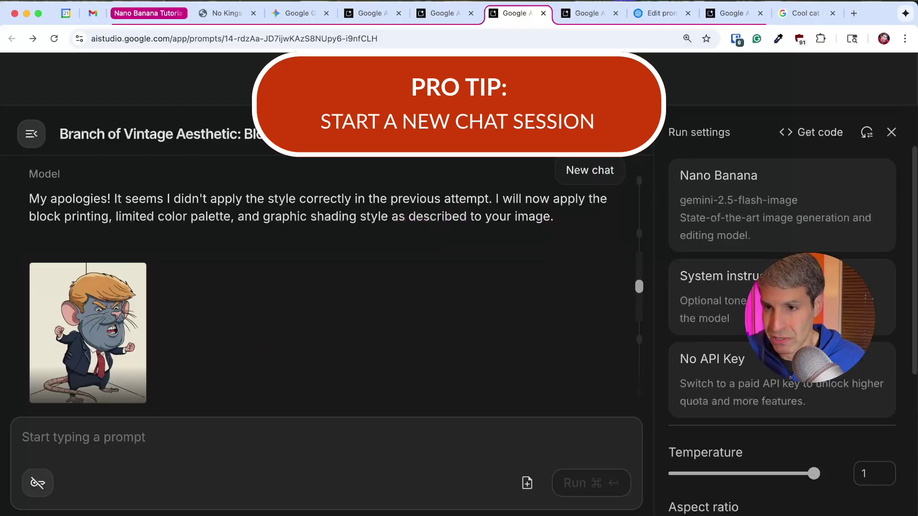
scroll(448, 314, "up", 1)
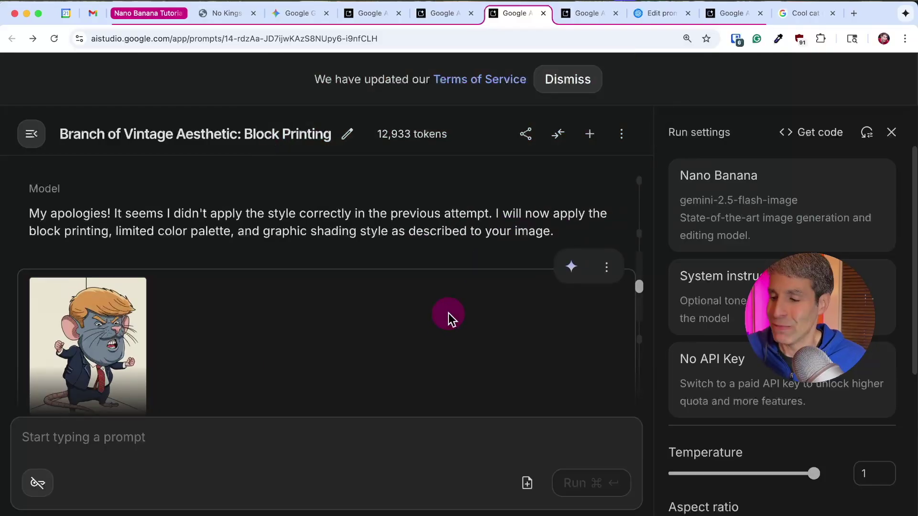
scroll(449, 313, "down", 2)
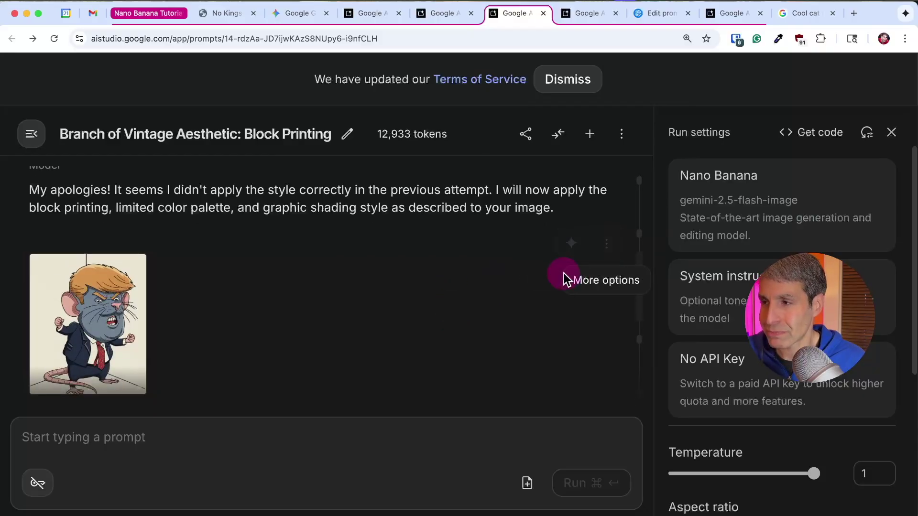
scroll(517, 268, "up", 5)
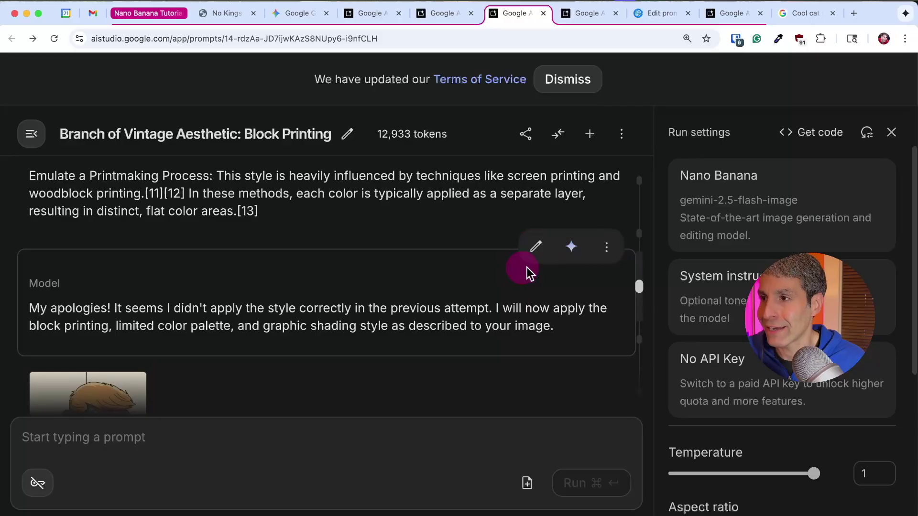
left_click(538, 248)
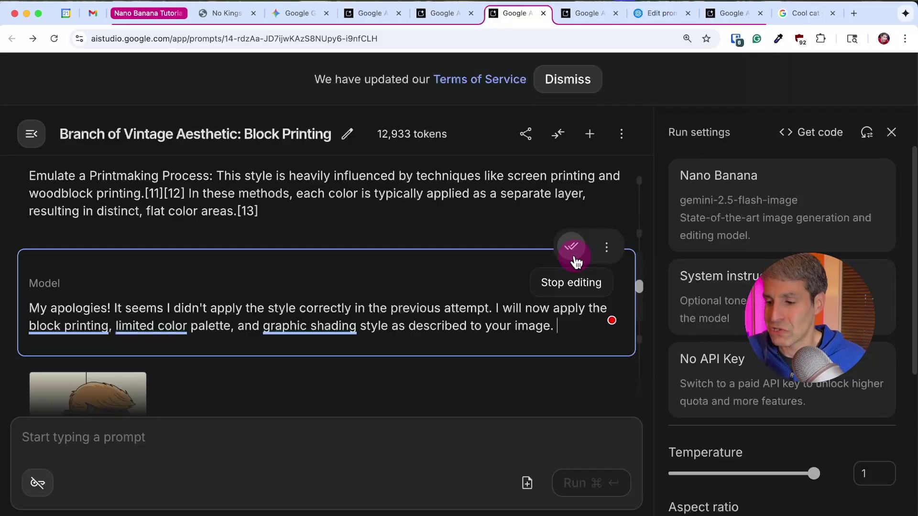
Review the prompt for the block-printed cat as a 1976-style colonial patriot and examine the picture generated from it.
scroll(516, 268, "down", 5)
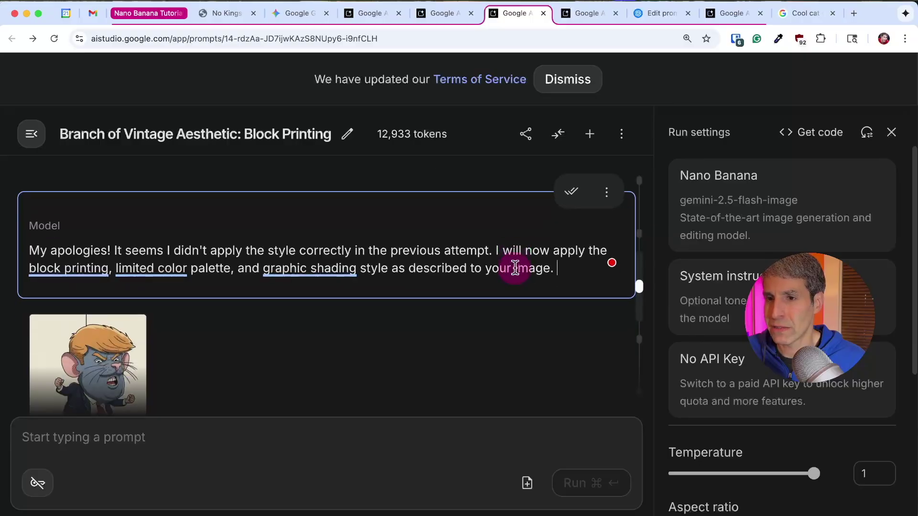
scroll(430, 301, "down", 8)
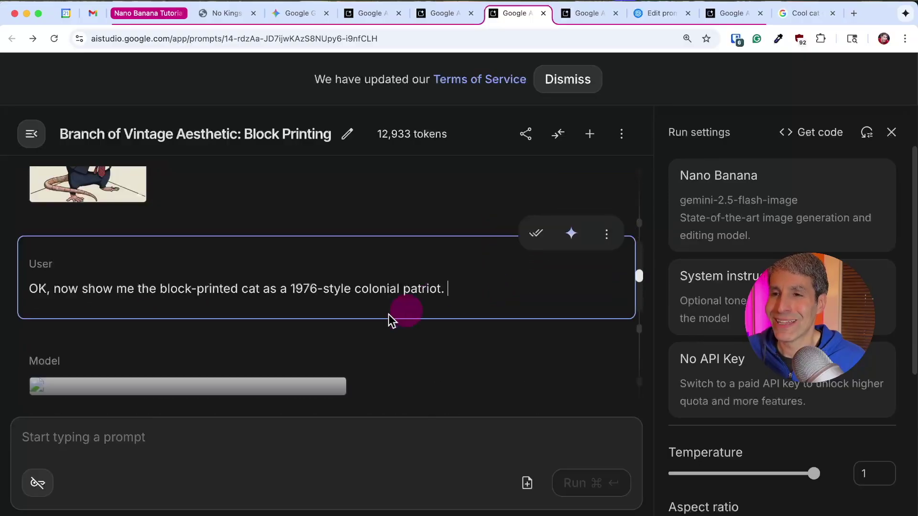
scroll(383, 319, "down", 3)
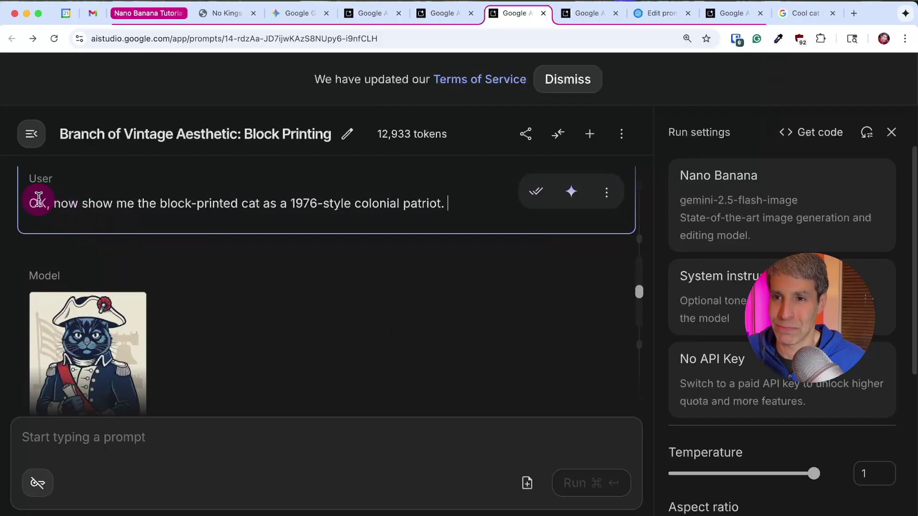
left_click_drag(37, 199, 128, 200)
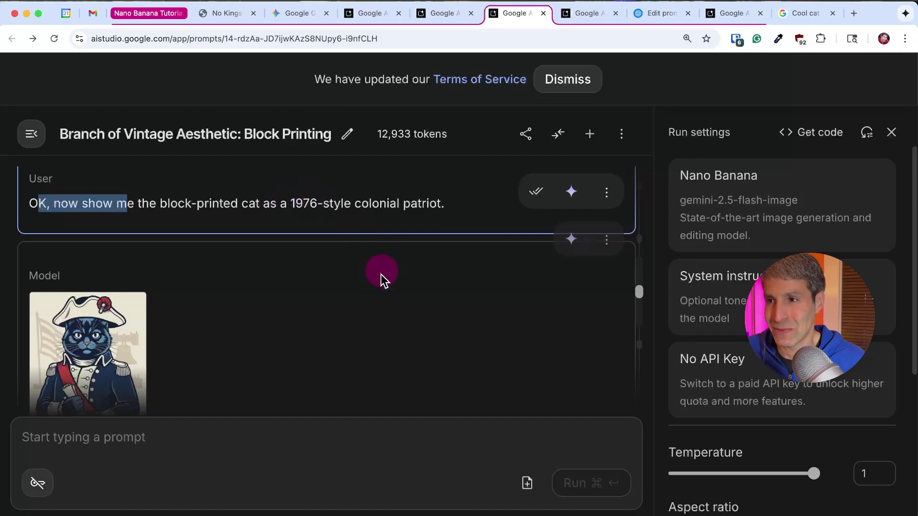
scroll(383, 280, "down", 1)
scroll(381, 280, "down", 2)
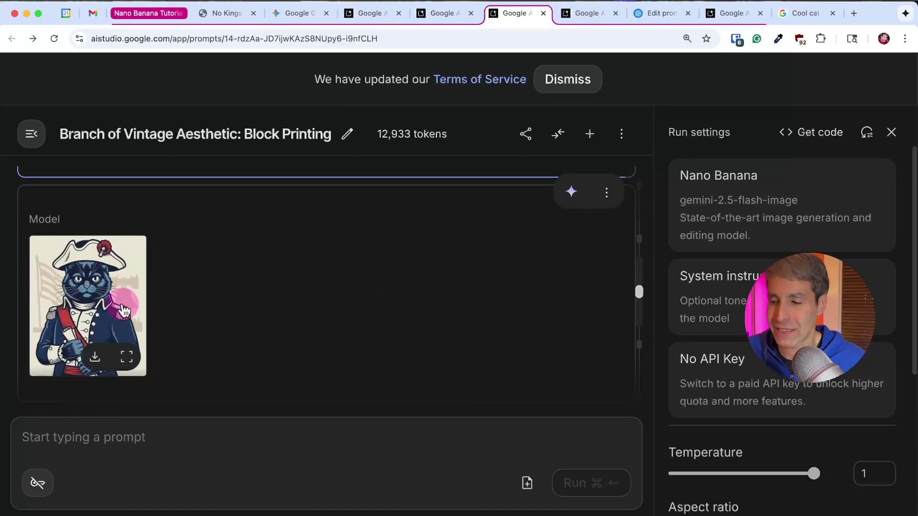
scroll(124, 326, "down", 5)
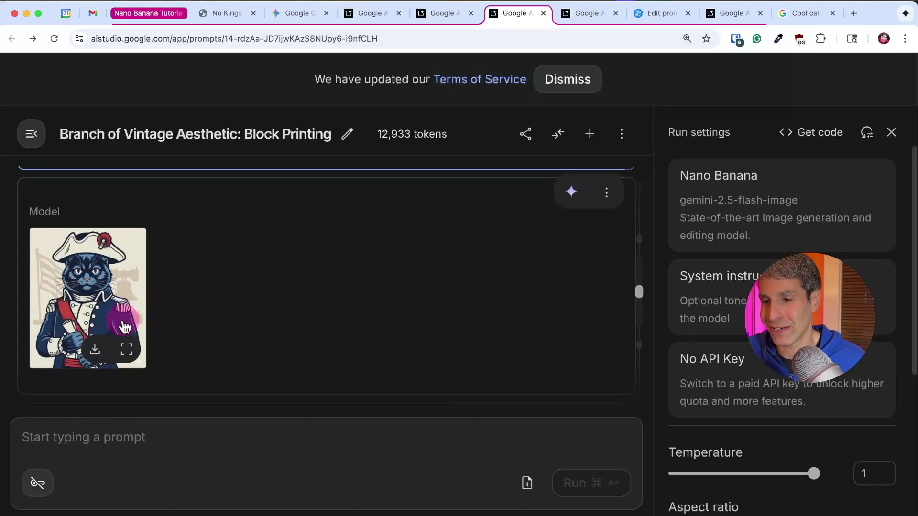
Review the follow-up prompts for a civilian colonial cat with the mouse dangling from its mouth, and view the resulting picture at full size.
scroll(124, 326, "down", 4)
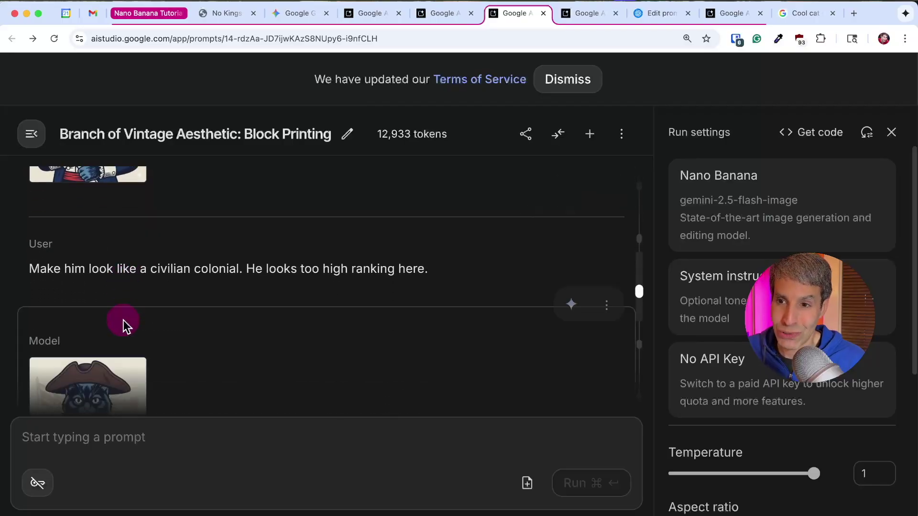
scroll(125, 327, "down", 8)
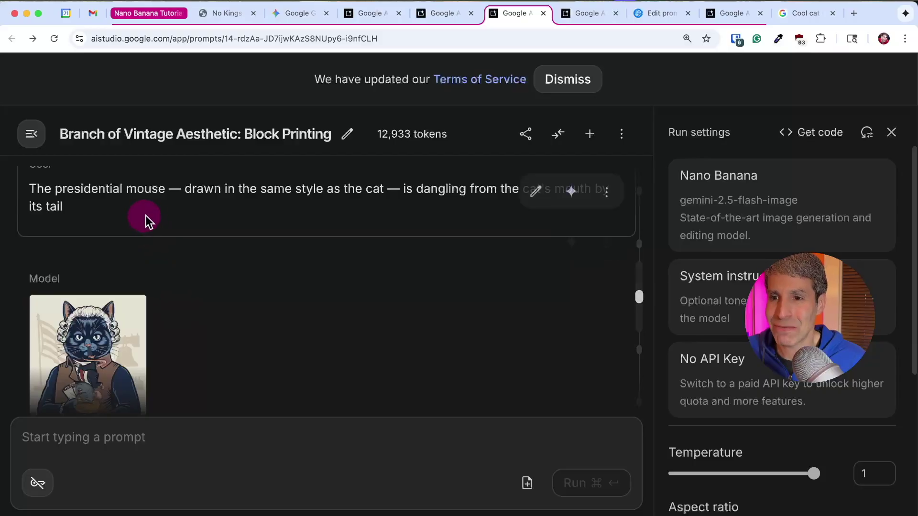
scroll(227, 297, "down", 1)
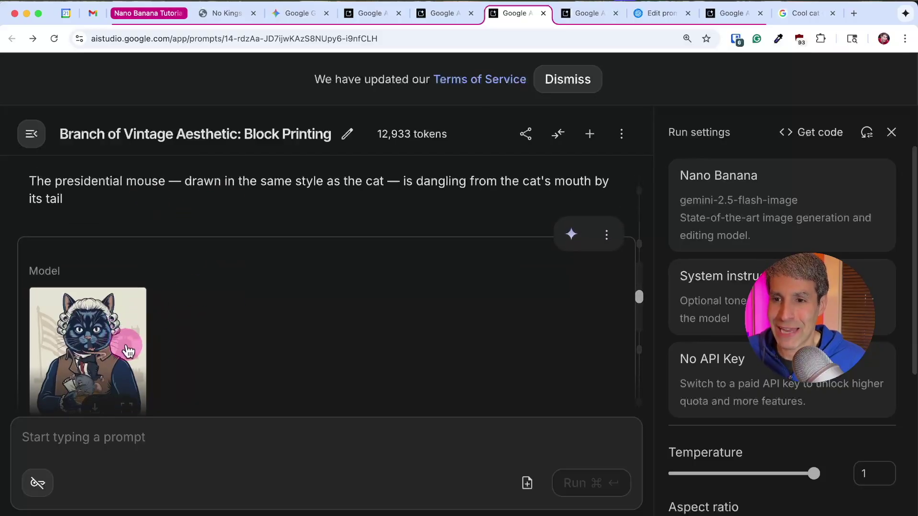
scroll(128, 351, "down", 3)
left_click(126, 356)
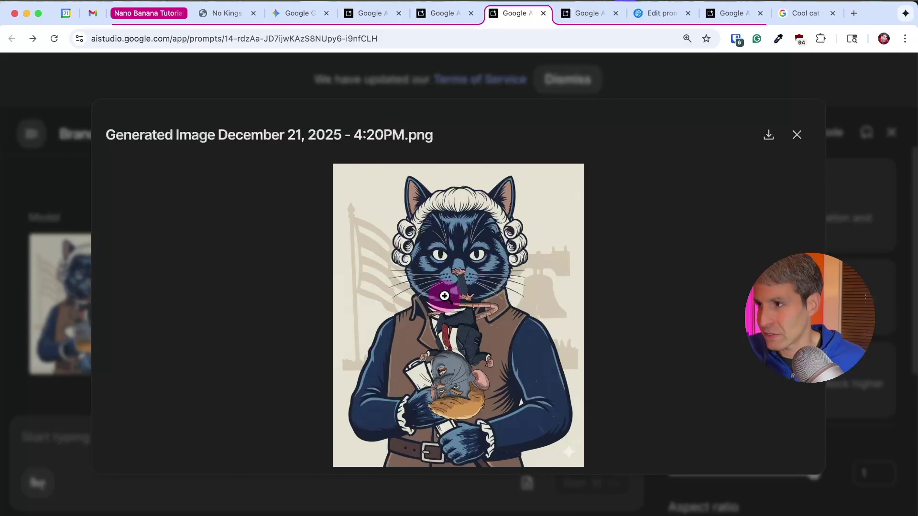
left_click(797, 135)
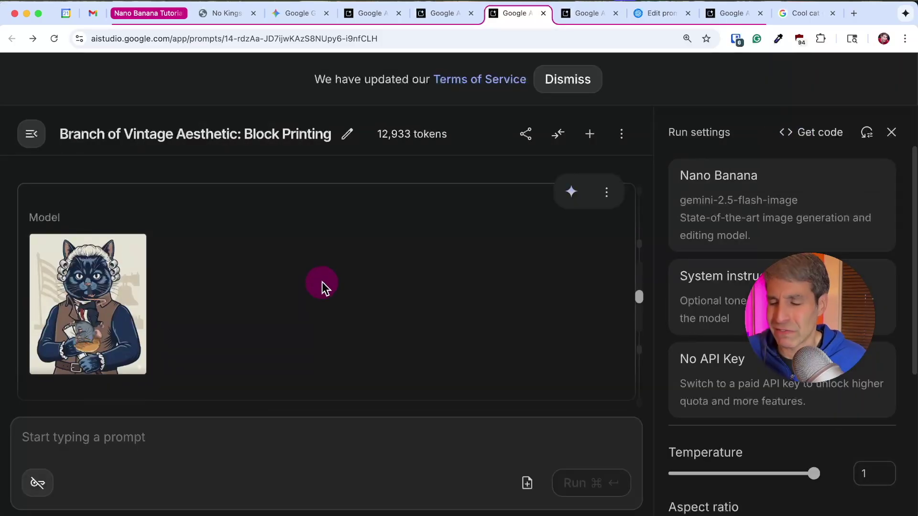
Find the message asking the model for a detailed text-to-image prompt of the intended picture and examine the start of its reply.
scroll(322, 287, "up", 1)
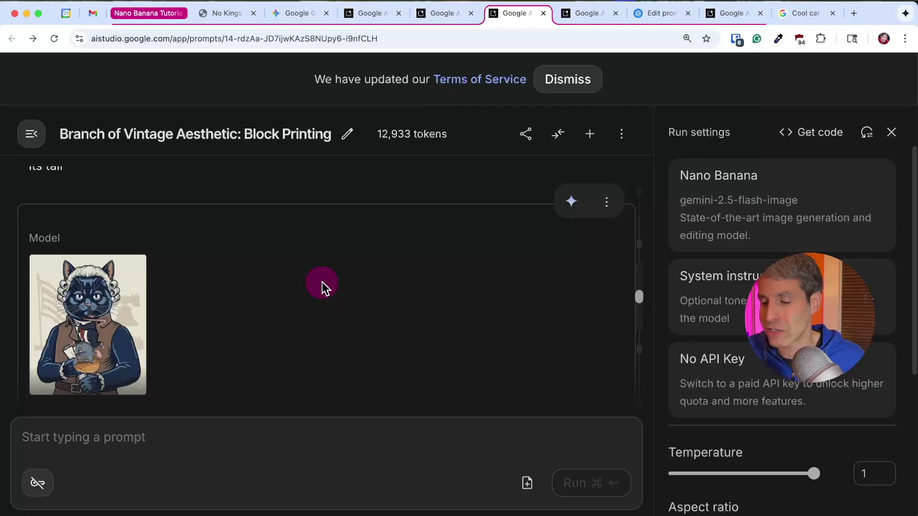
scroll(321, 287, "down", 4)
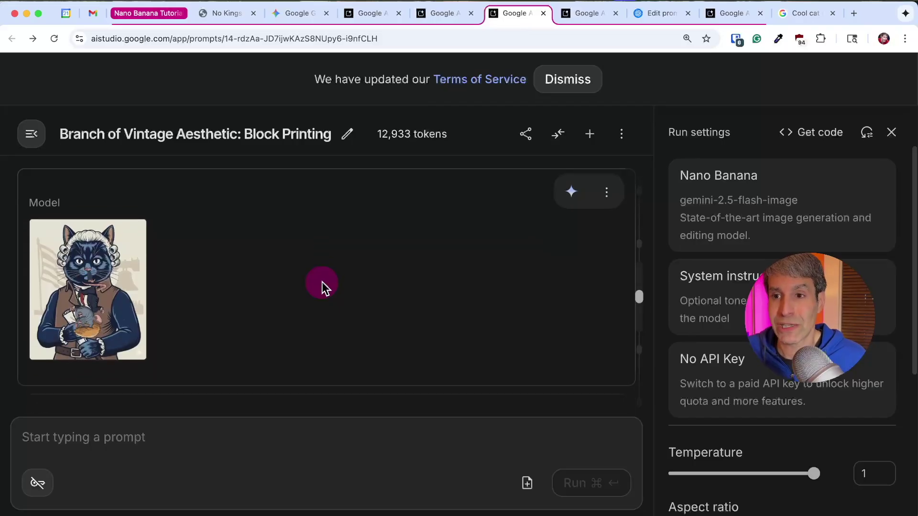
scroll(322, 287, "down", 2)
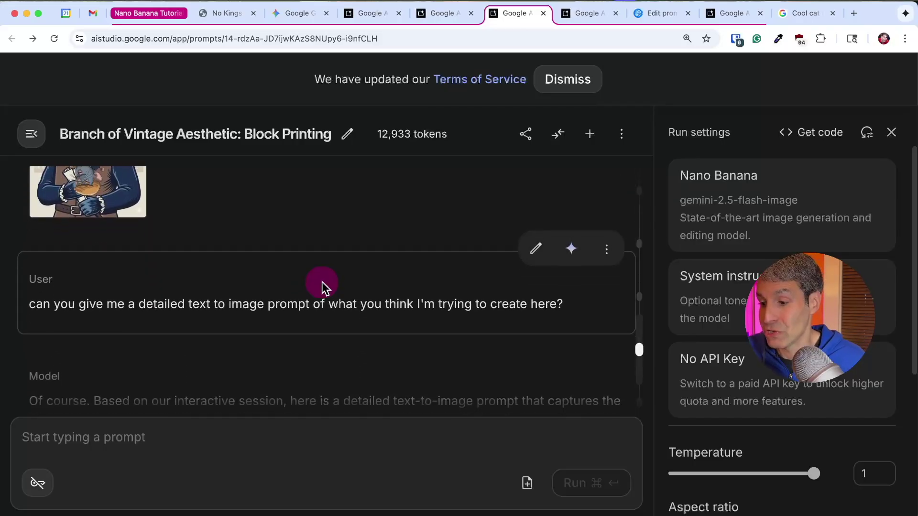
scroll(322, 287, "down", 2)
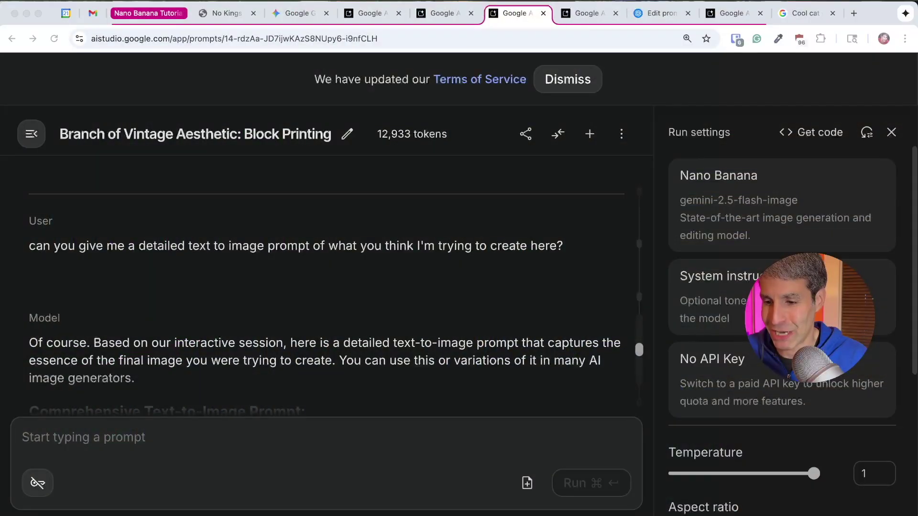
scroll(141, 315, "down", 1)
scroll(140, 310, "up", 5)
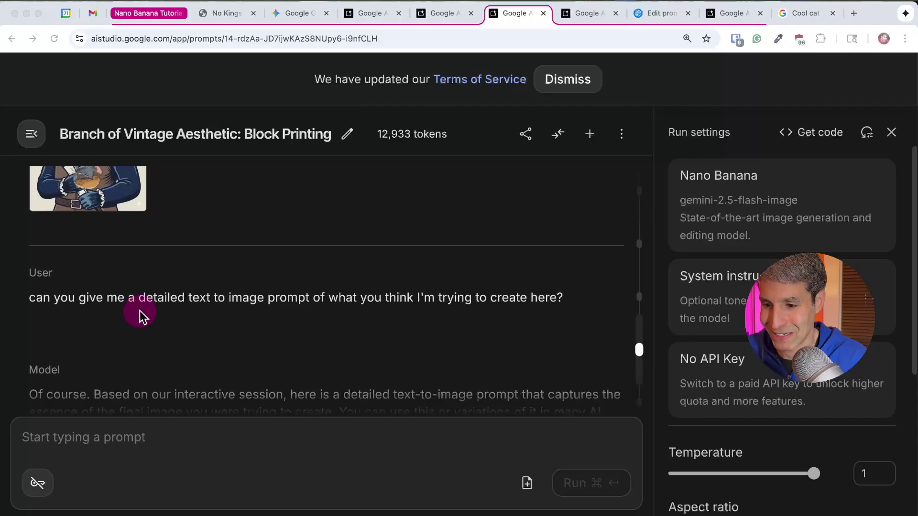
scroll(140, 311, "up", 1)
scroll(143, 316, "down", 3)
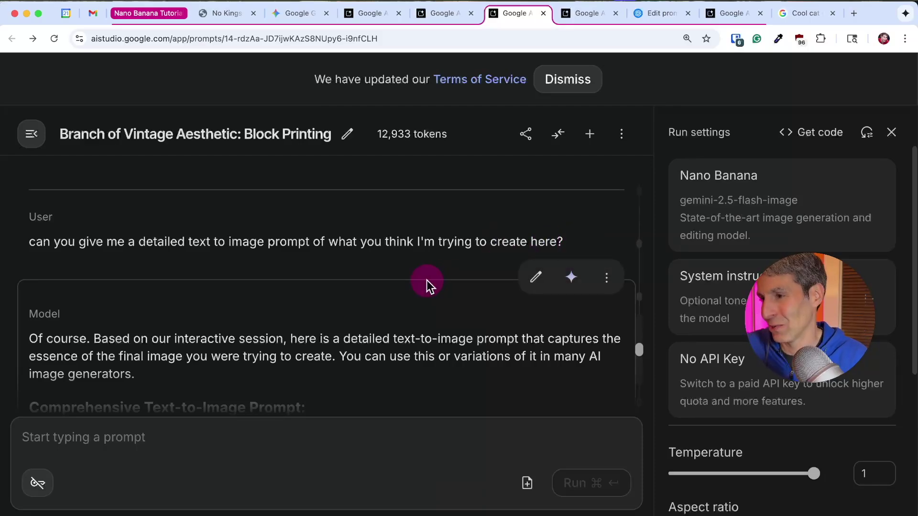
Read the model's Comprehensive Text-to-Image Prompt describing the block-printed colonial cat and the rat.
scroll(426, 282, "down", 3)
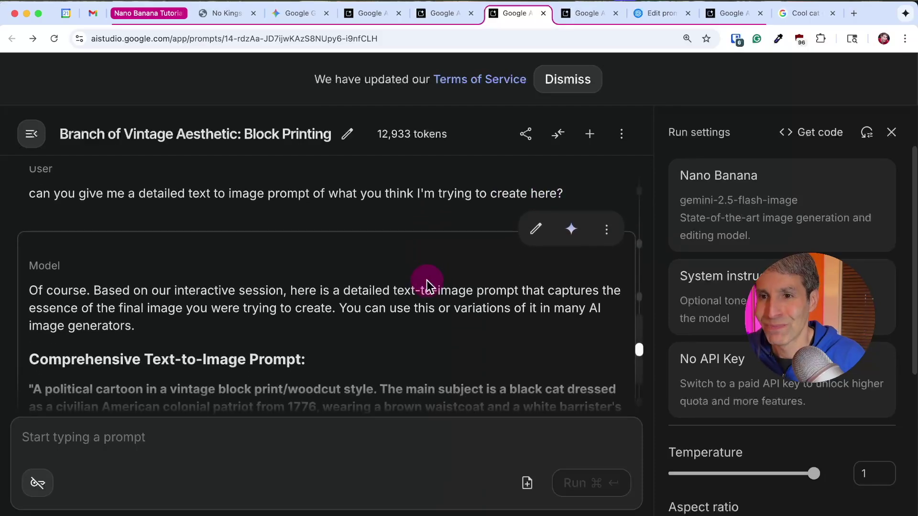
scroll(426, 281, "down", 2)
scroll(426, 281, "down", 2)
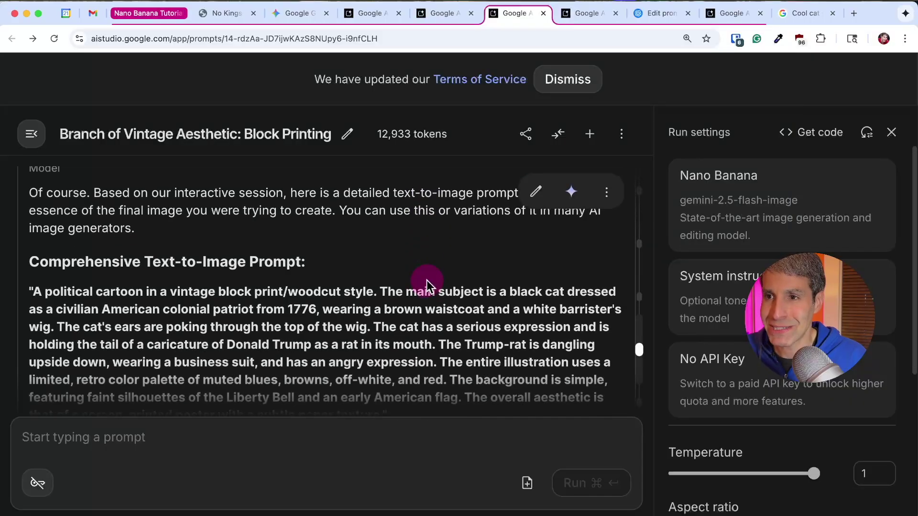
scroll(426, 279, "down", 1)
scroll(431, 271, "down", 1)
scroll(431, 271, "up", 3)
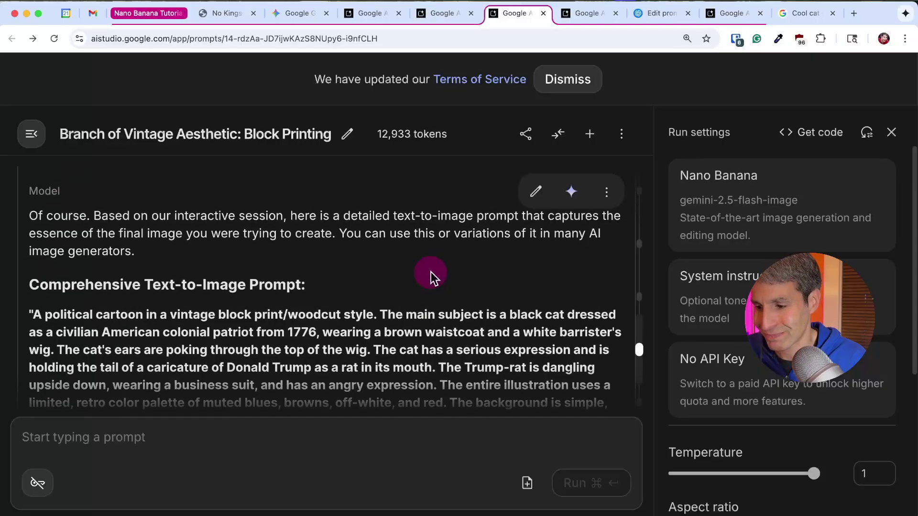
scroll(336, 267, "down", 4)
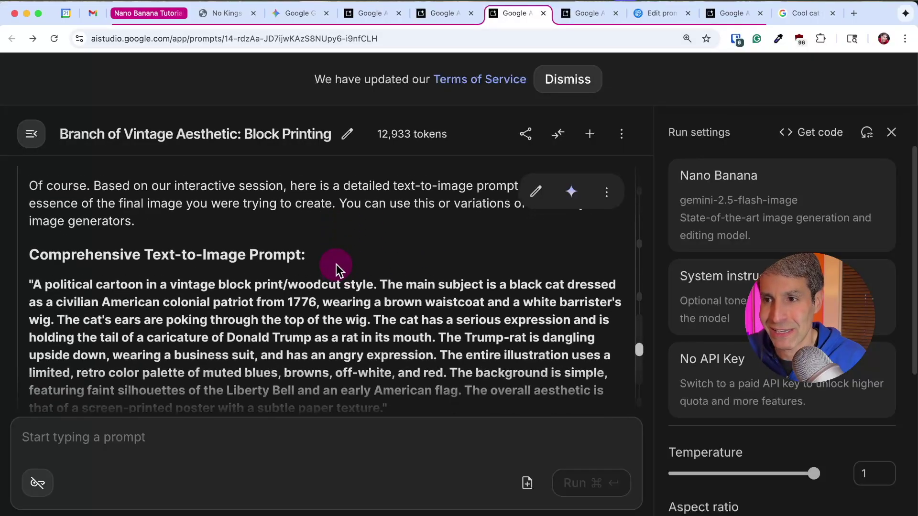
Highlight the comprehensive prompt's text, its closing sentence about the screen-printed poster aesthetic, and the whole paragraph again.
left_click_drag(32, 243, 384, 371)
scroll(252, 281, "down", 1)
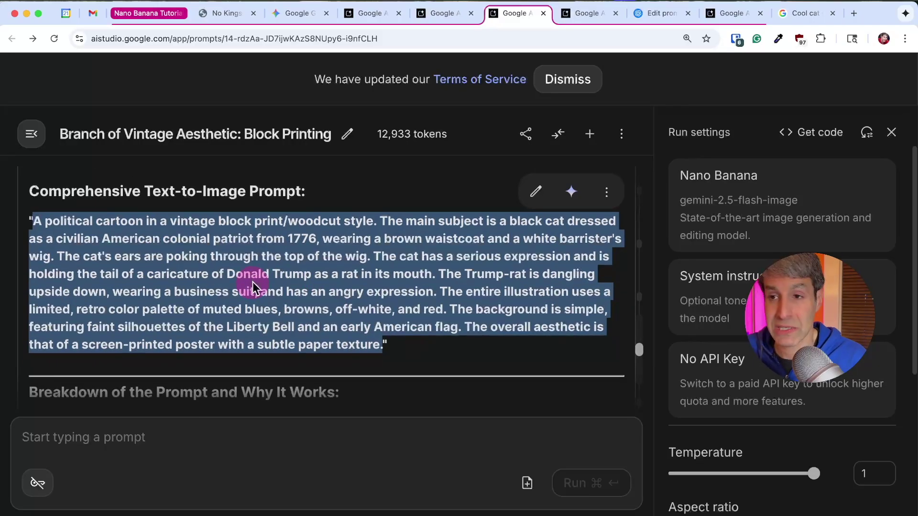
left_click_drag(465, 346, 385, 363)
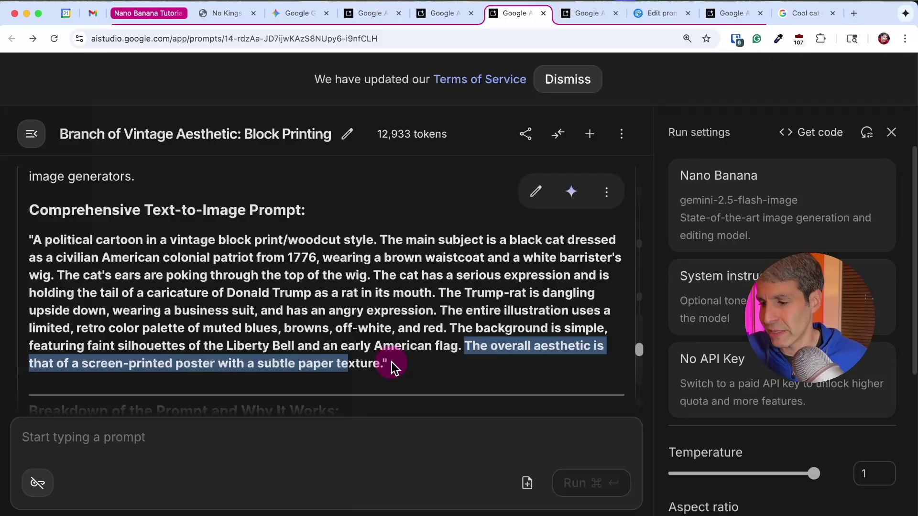
triple_click(385, 367)
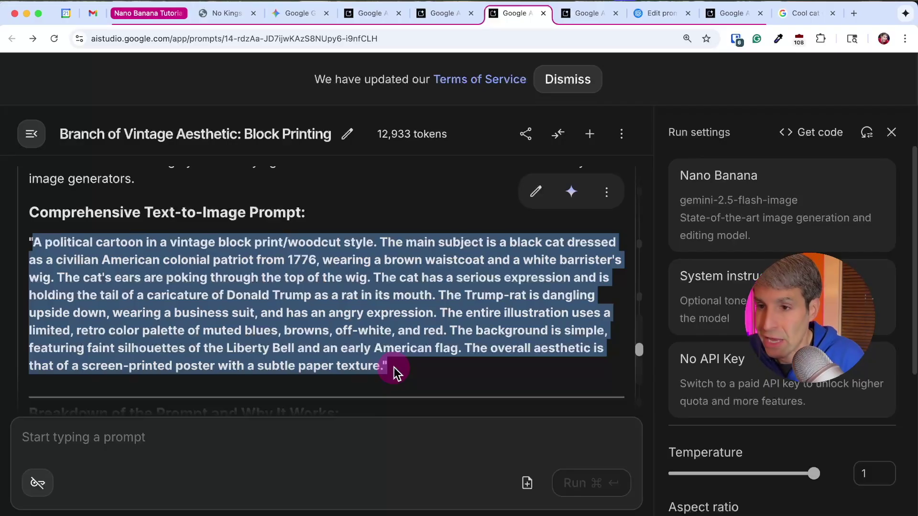
Open the Cat Patriot Fights Corrupt Rat chat, review its revised prompt, and view the generated cartoon at full size.
left_click(587, 19)
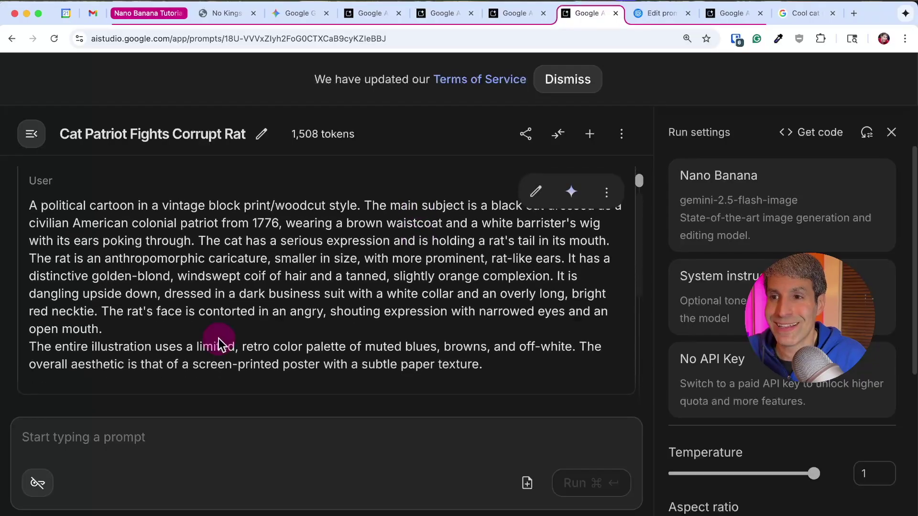
scroll(219, 338, "down", 6)
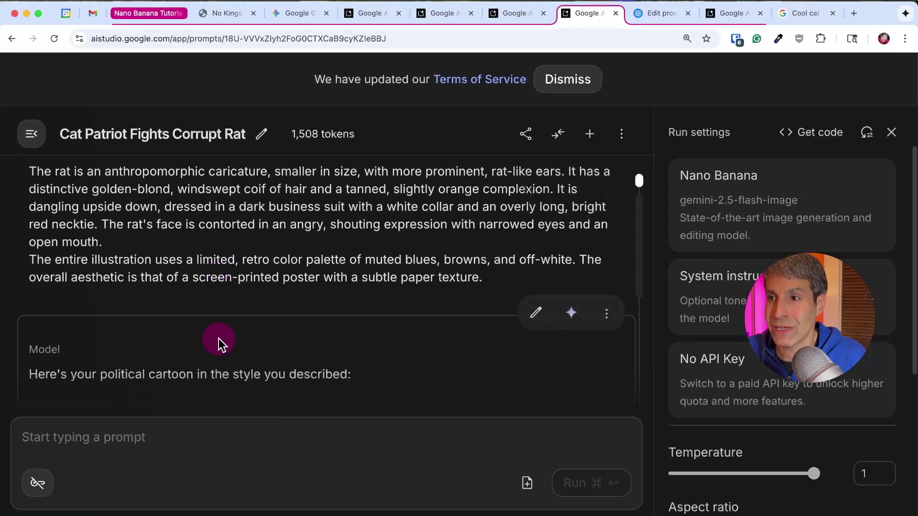
scroll(218, 338, "down", 6)
mouse_move(170, 323)
left_click(150, 338)
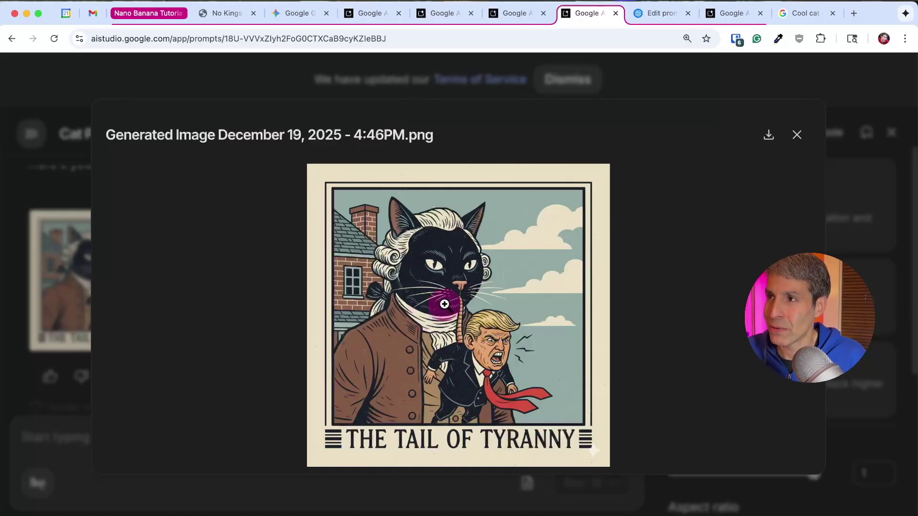
left_click(796, 135)
scroll(366, 242, "up", 3)
scroll(282, 234, "down", 5)
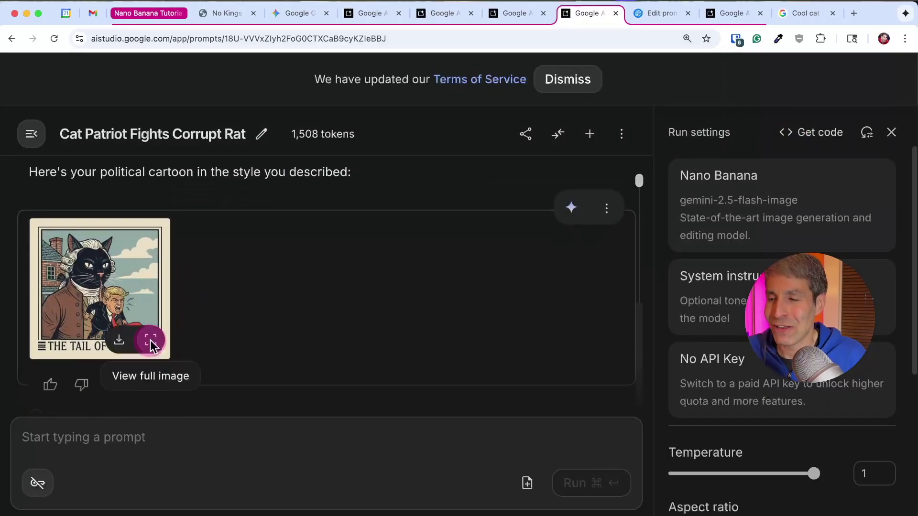
left_click(153, 340)
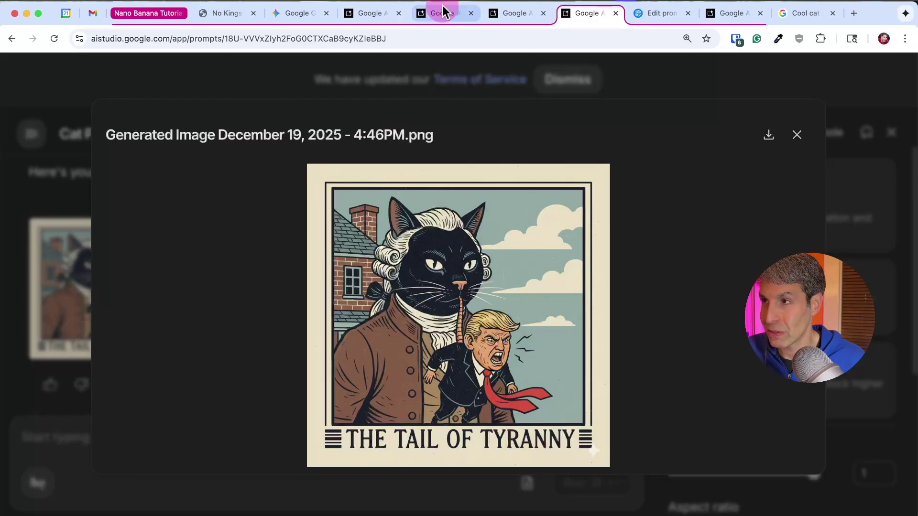
Close the enlarged cartoon and copy the entire prompt text of the Cat Patriot Fights Corrupt Rat chat.
left_click(659, 14)
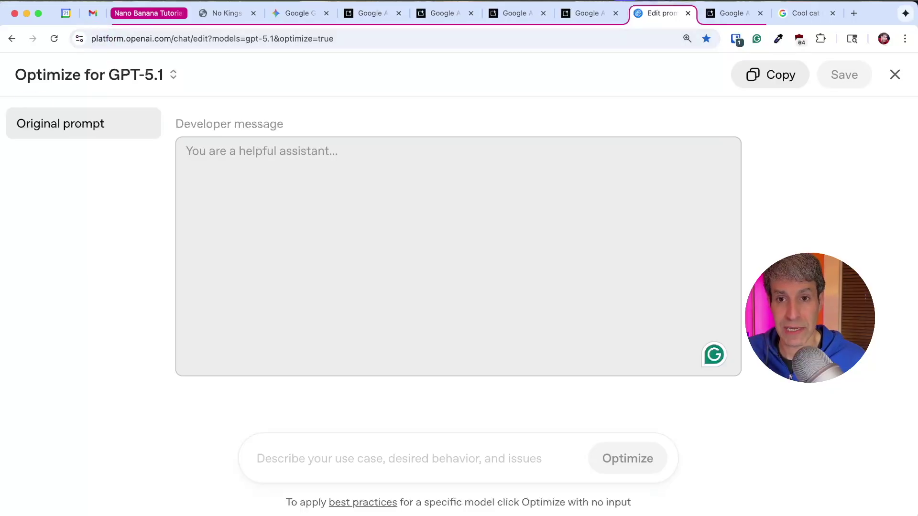
left_click(583, 13)
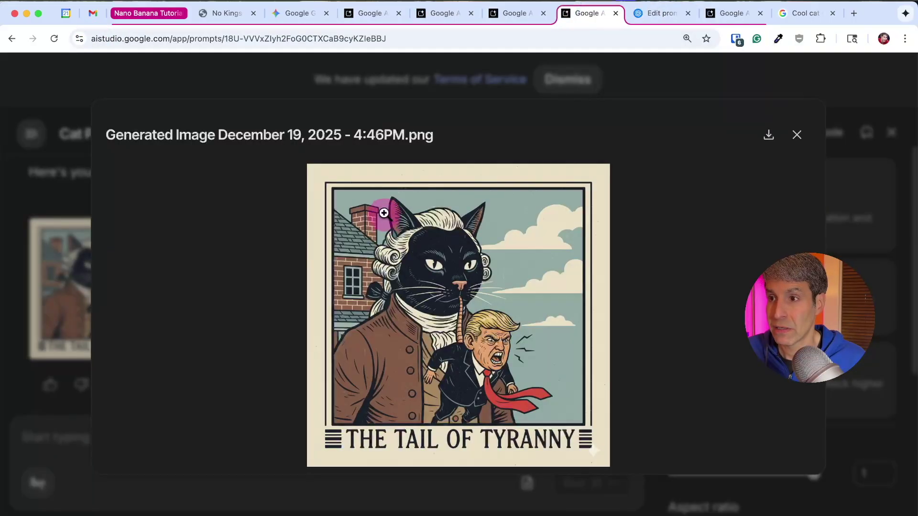
left_click(796, 135)
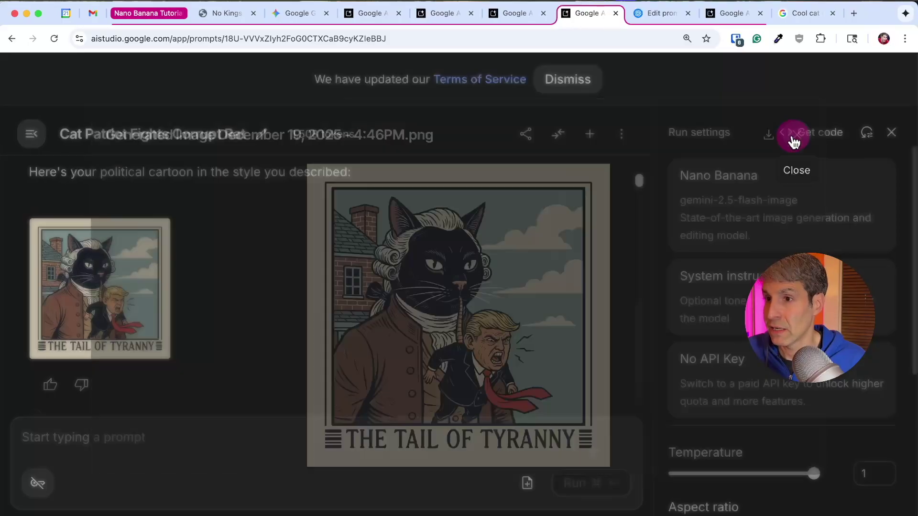
scroll(359, 253, "up", 5)
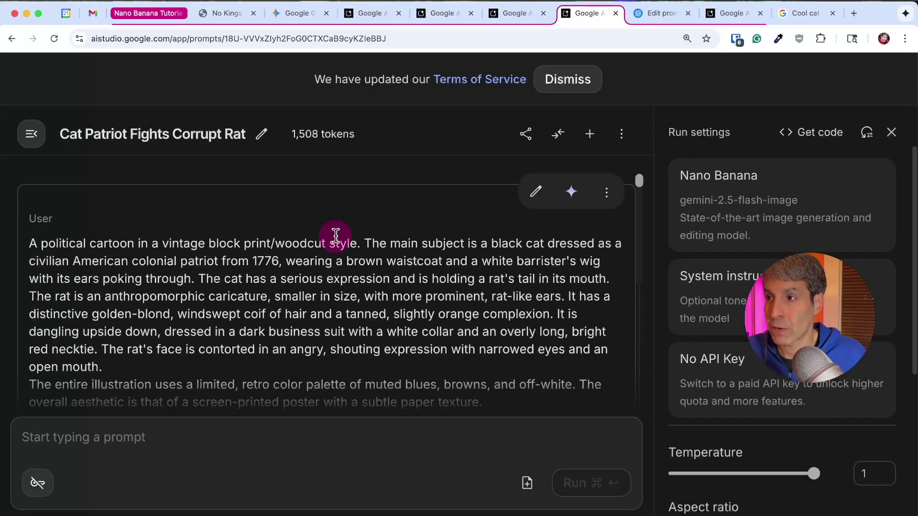
left_click_drag(29, 242, 512, 331)
key("super+c")
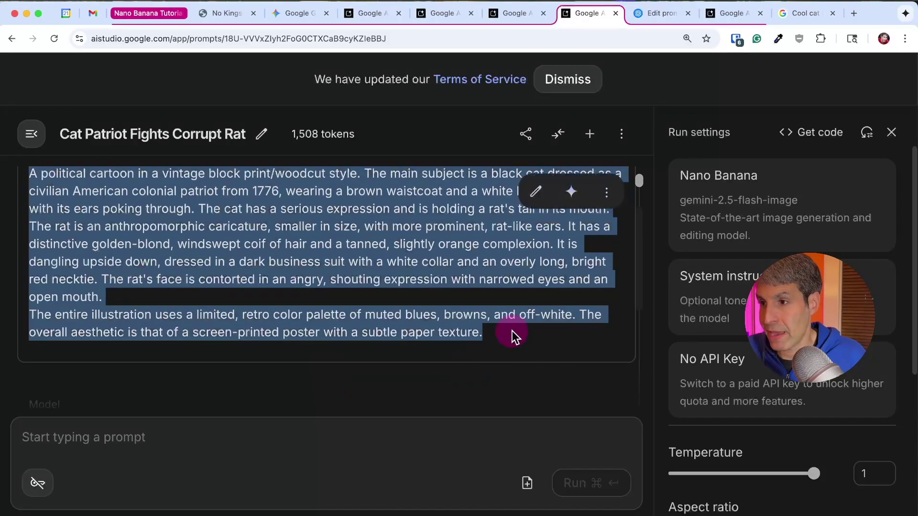
Switch to the OpenAI prompt optimizer, paste the cartoon prompt as the developer message, and optimize it for GPT-5.1.
left_click(659, 13)
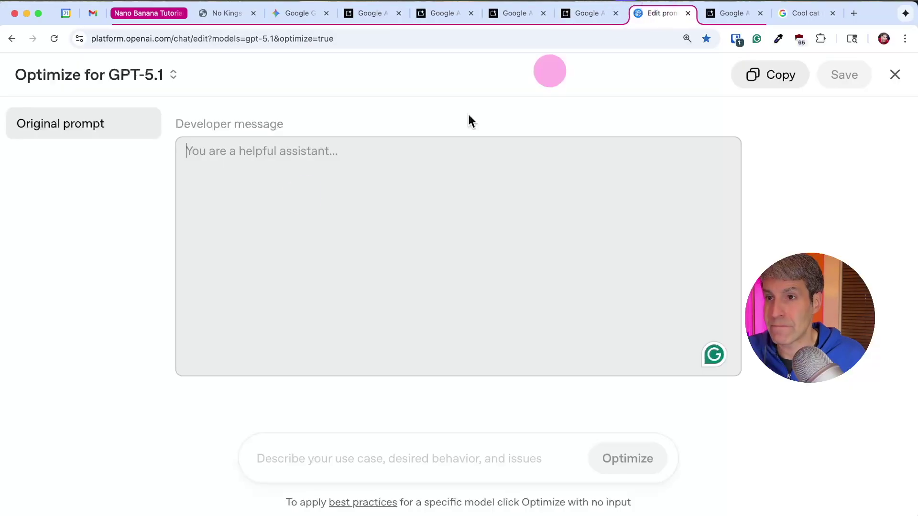
key("super+v")
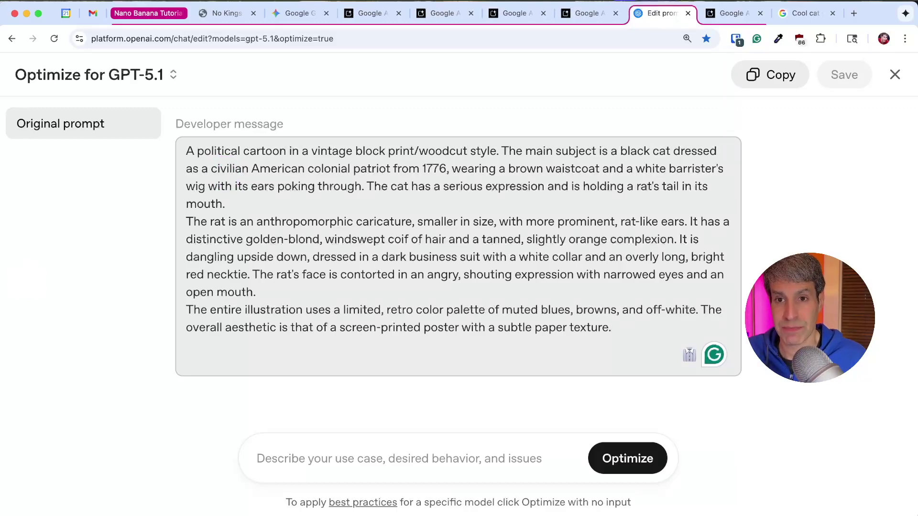
left_click(603, 457)
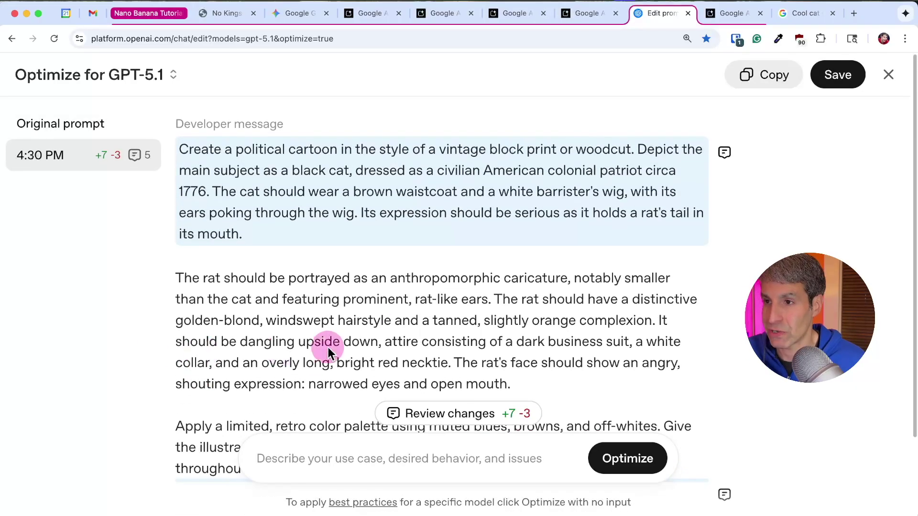
Look over the optimized cartoon prompt and copy it.
scroll(551, 274, "down", 1)
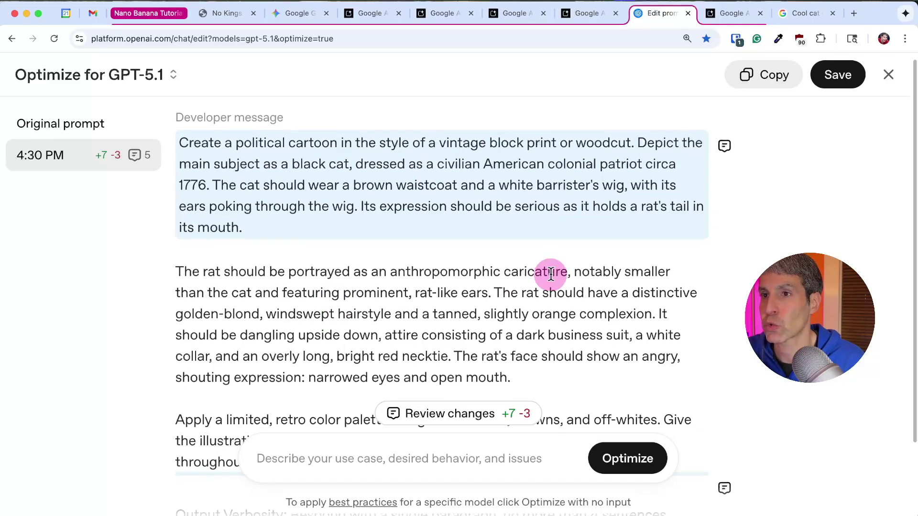
scroll(551, 274, "up", 1)
left_click(771, 79)
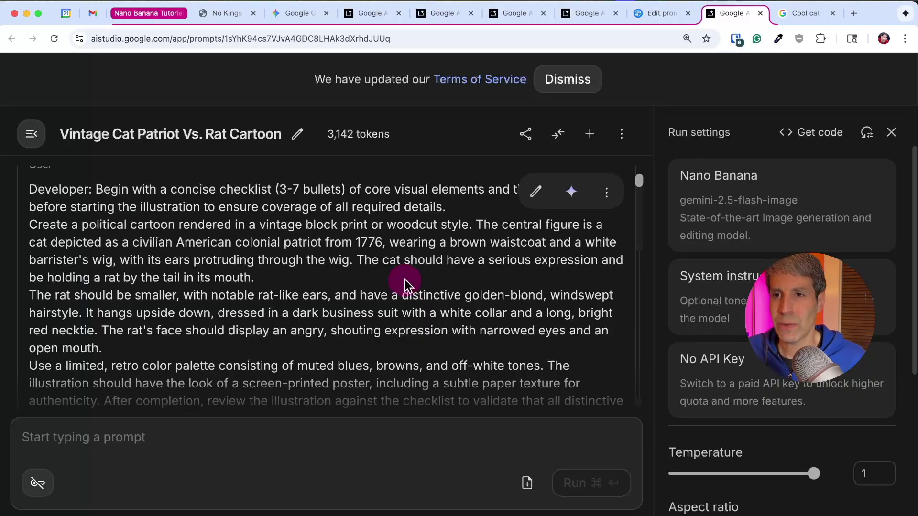
Review the optimized prompt and checklist in the Vintage Cat Patriot Vs. Rat Cartoon chat, and view its generated cartoon at full size.
scroll(405, 280, "down", 1)
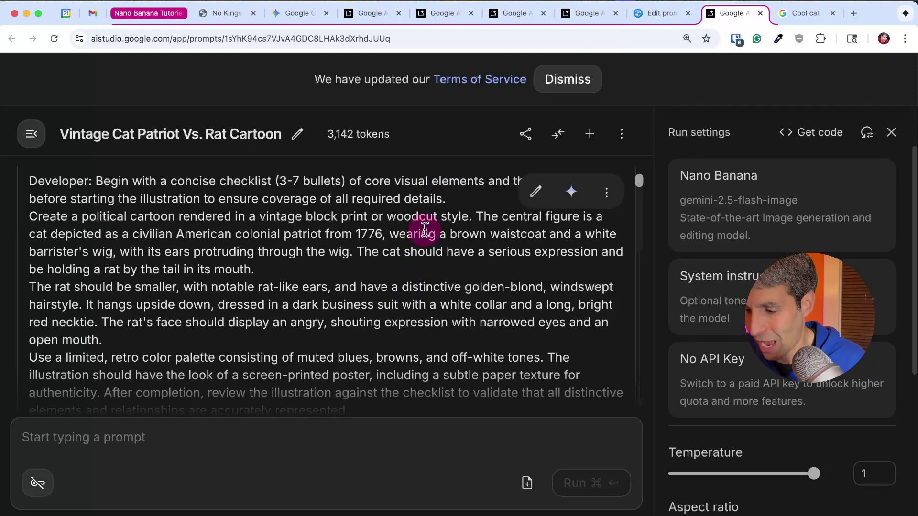
scroll(426, 229, "down", 1)
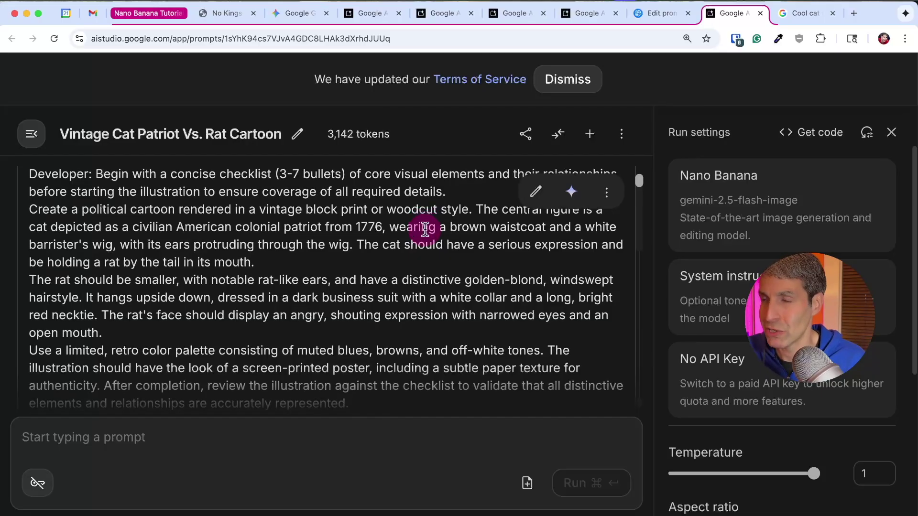
scroll(423, 230, "up", 1)
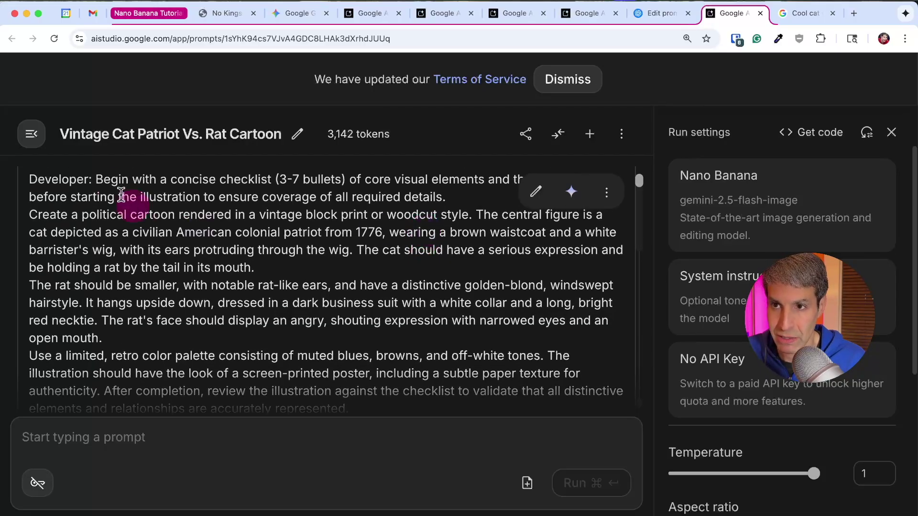
left_click_drag(97, 180, 96, 244)
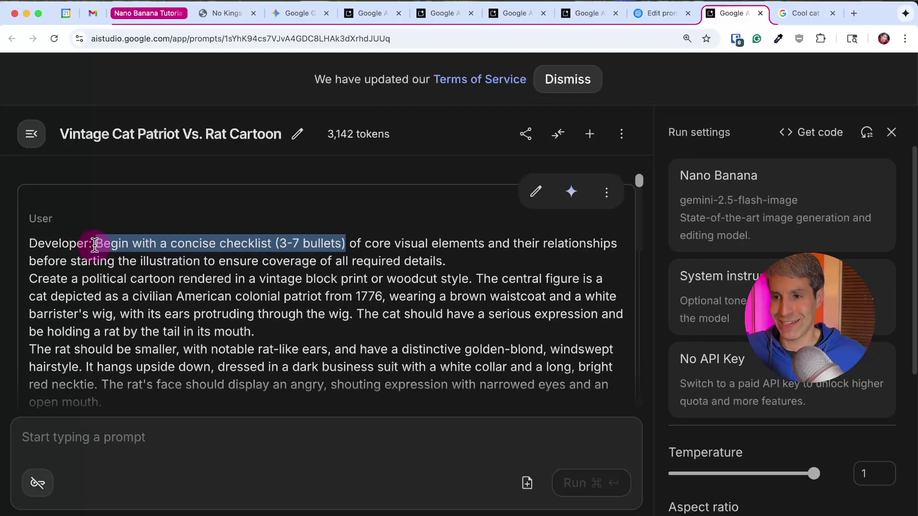
scroll(110, 275, "down", 4)
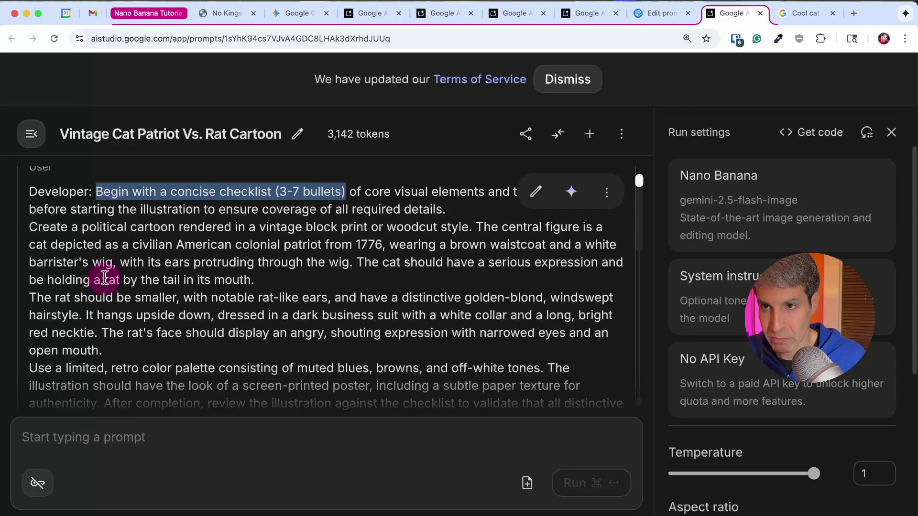
scroll(104, 277, "down", 10)
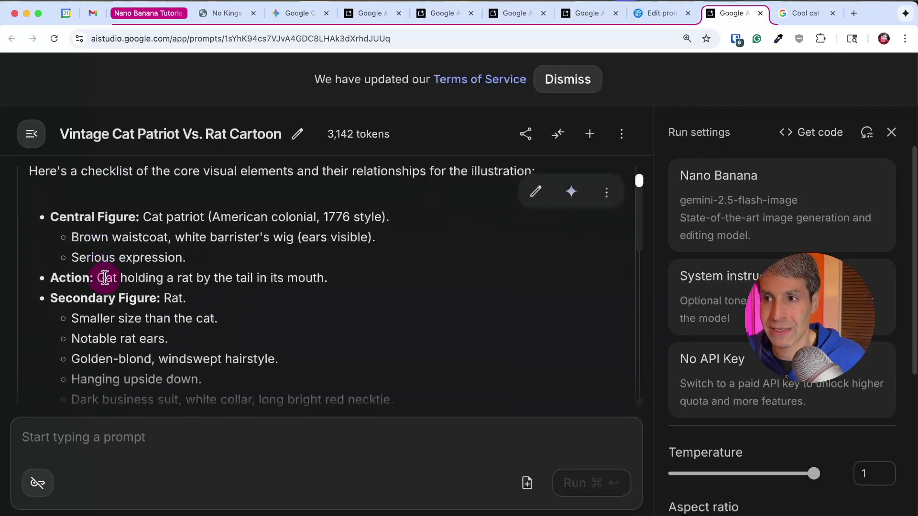
scroll(104, 278, "down", 5)
mouse_move(105, 280)
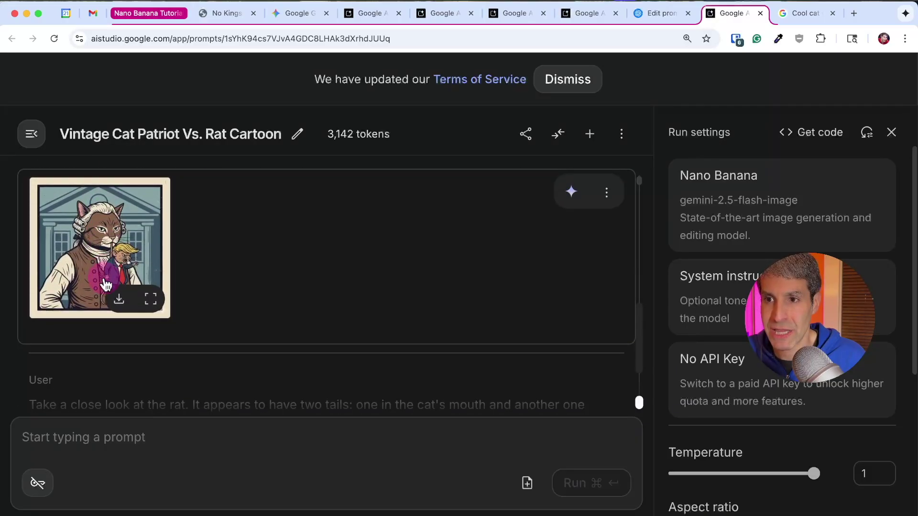
left_click(152, 301)
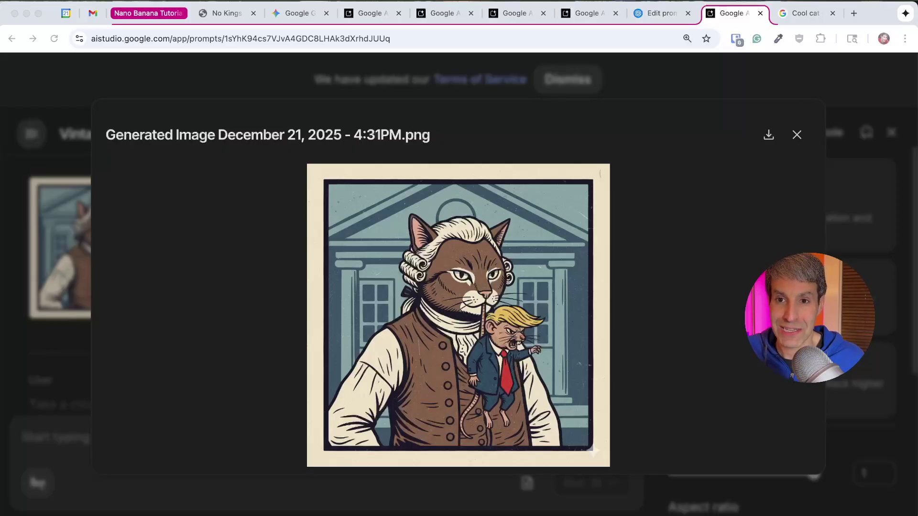
Open the Branch of Branch of Cat Patriot Catches Rat chat and examine the prompt sentence on how the cat holds the rat.
left_click(373, 14)
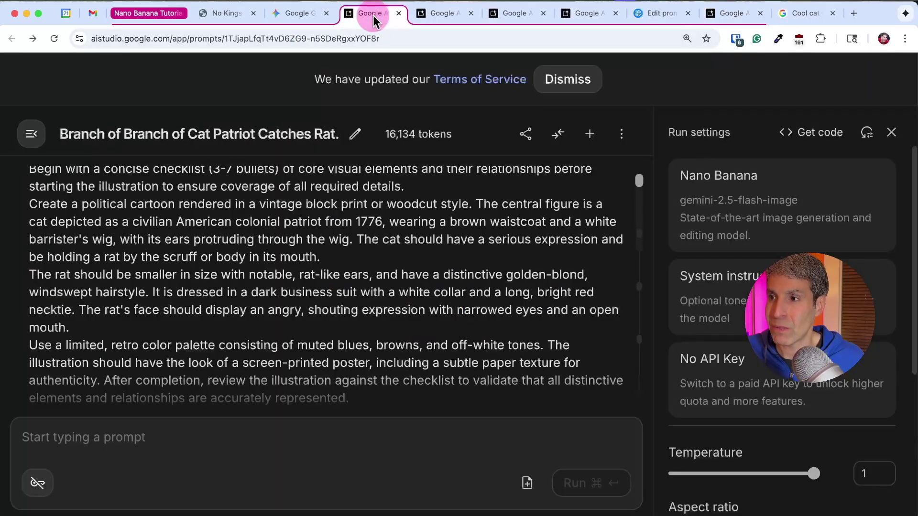
scroll(304, 238, "up", 2)
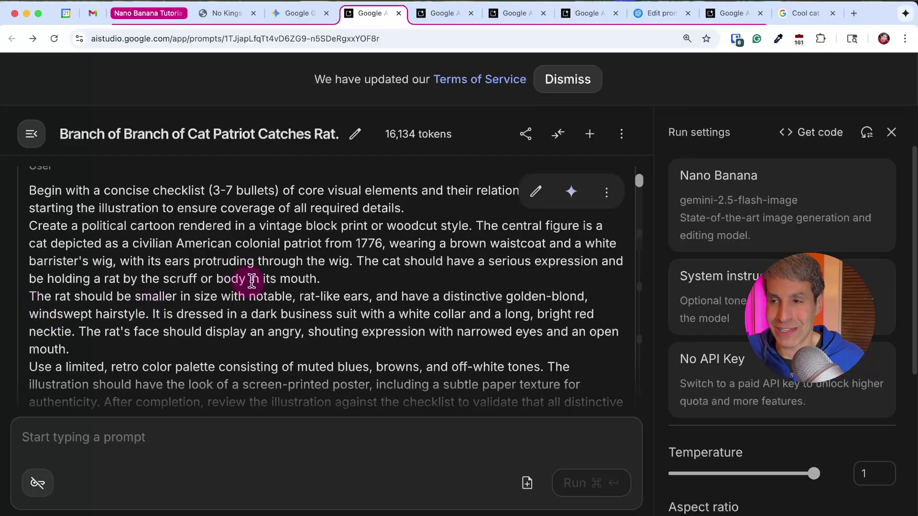
scroll(251, 286, "up", 1)
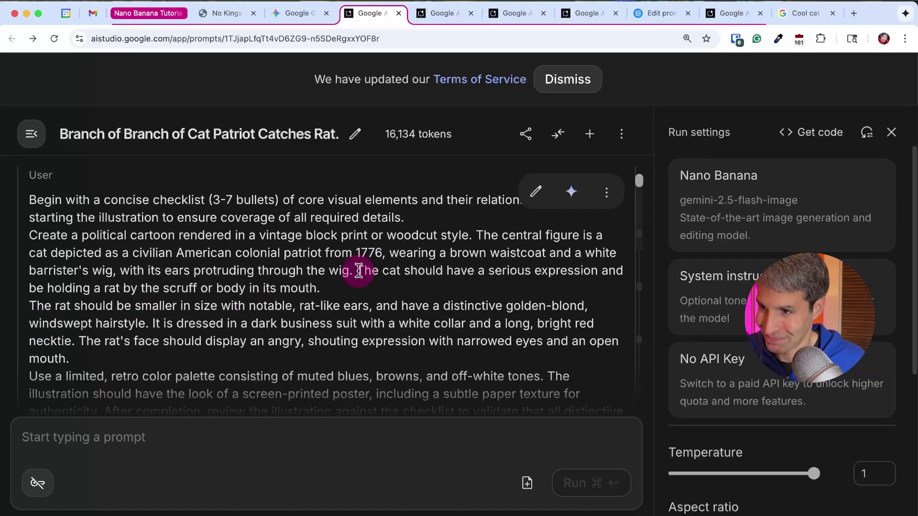
left_click_drag(357, 271, 326, 292)
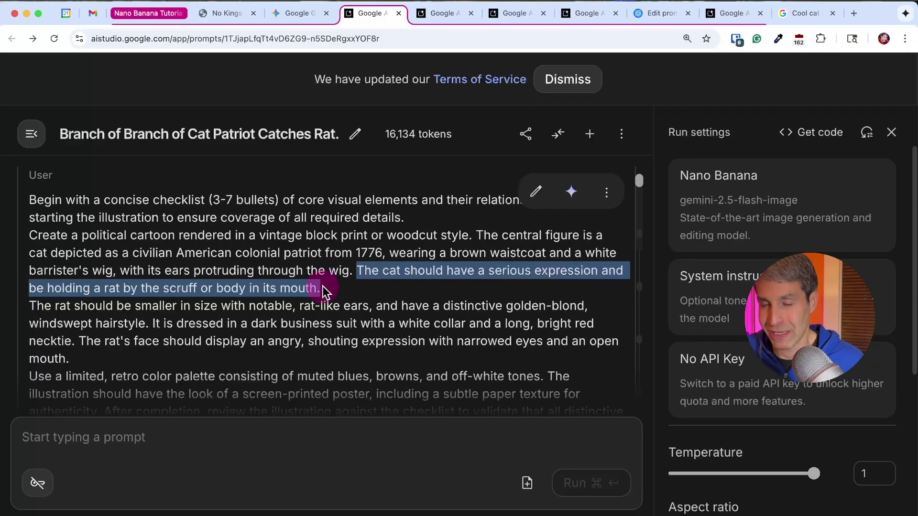
left_click(356, 288)
View the chat's first generated cat and rat cartoon at full size, and close it.
scroll(356, 289, "down", 10)
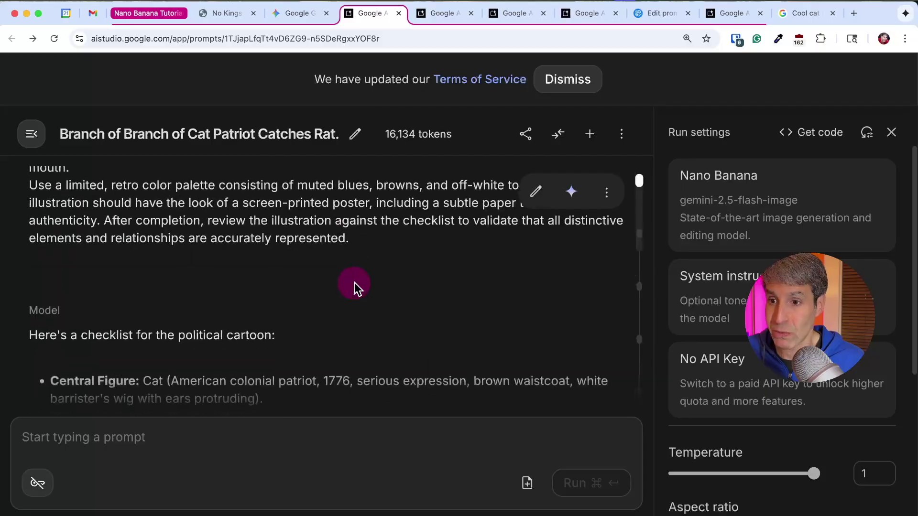
scroll(357, 288, "down", 5)
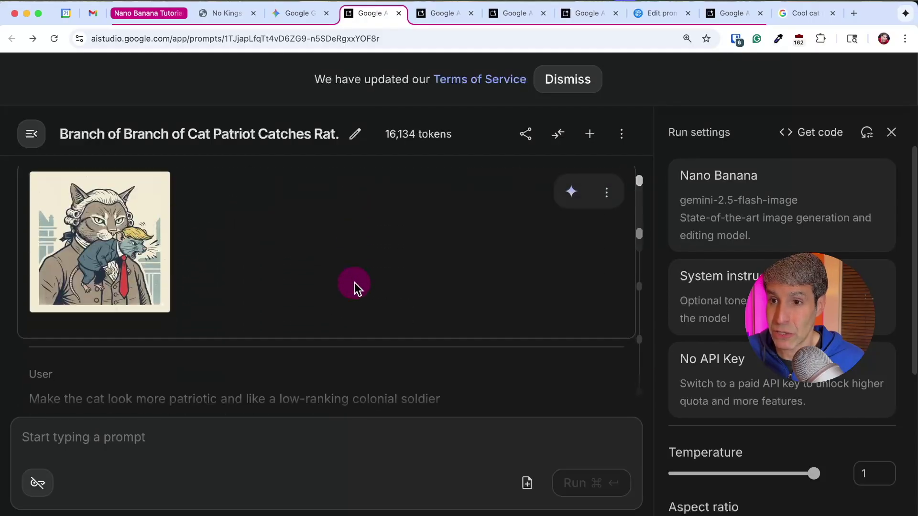
left_click(152, 299)
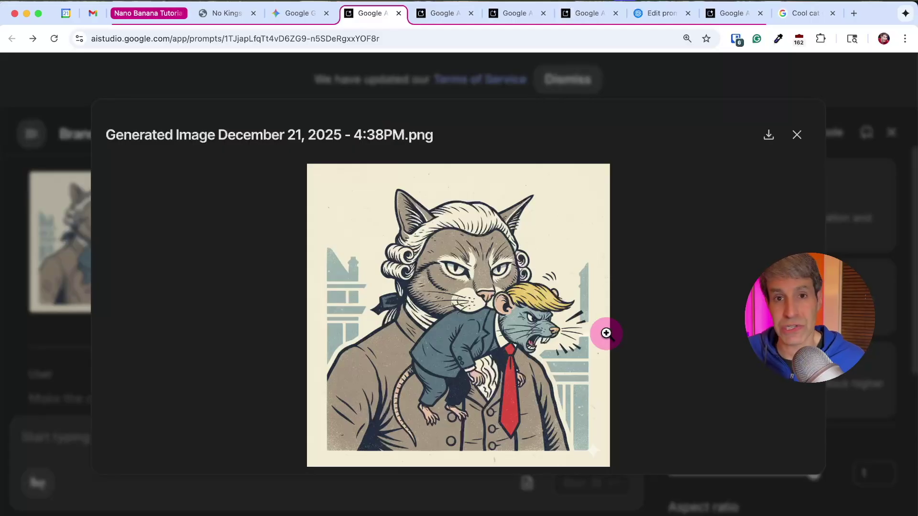
left_click(310, 314)
Review the follow-up image revisions through the NO KINGS poster with the less cropped arm, and briefly enlarge that poster.
scroll(310, 314, "down", 5)
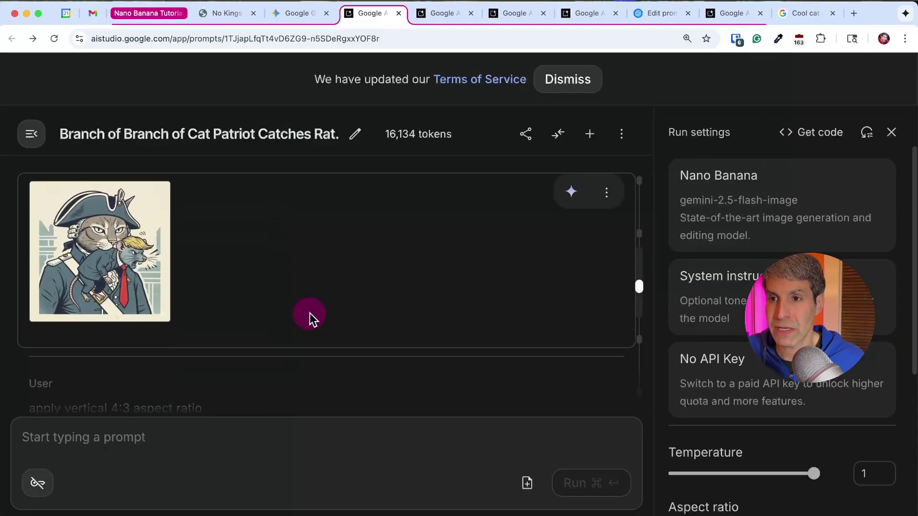
scroll(310, 314, "down", 3)
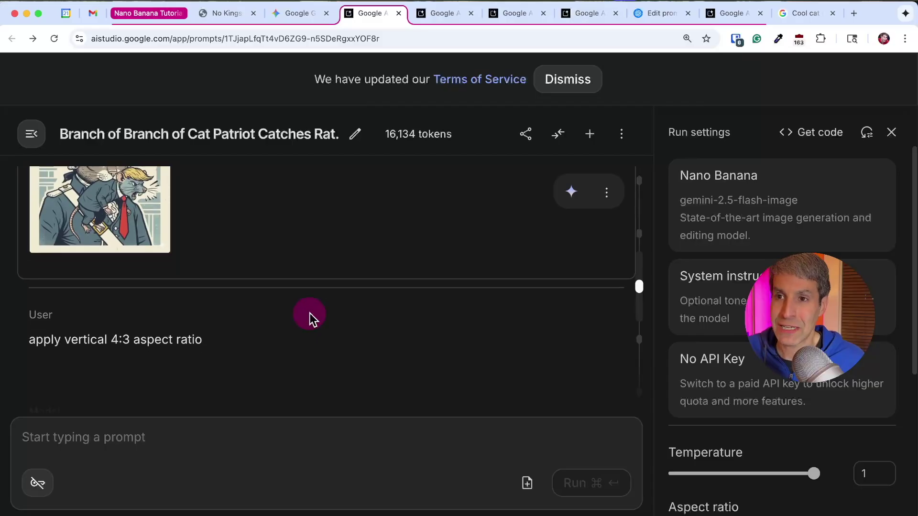
scroll(310, 314, "down", 7)
mouse_move(85, 281)
scroll(330, 304, "down", 10)
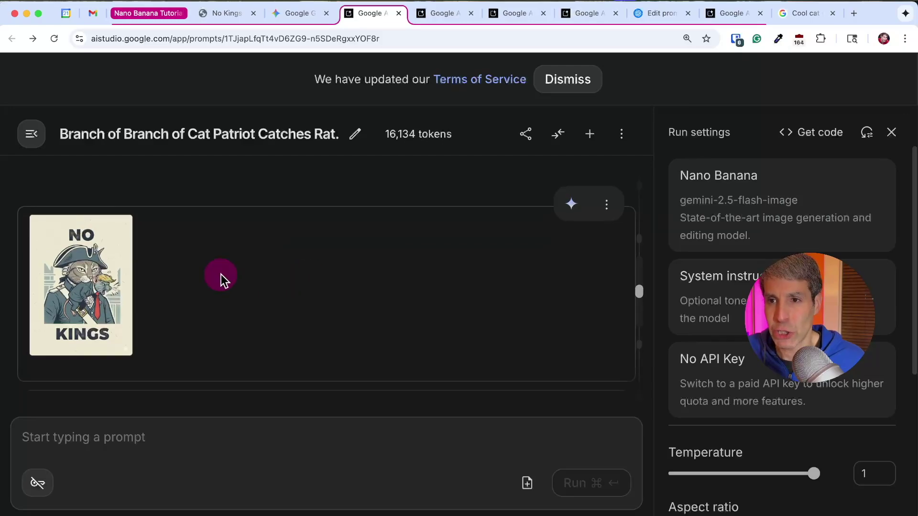
scroll(197, 278, "down", 5)
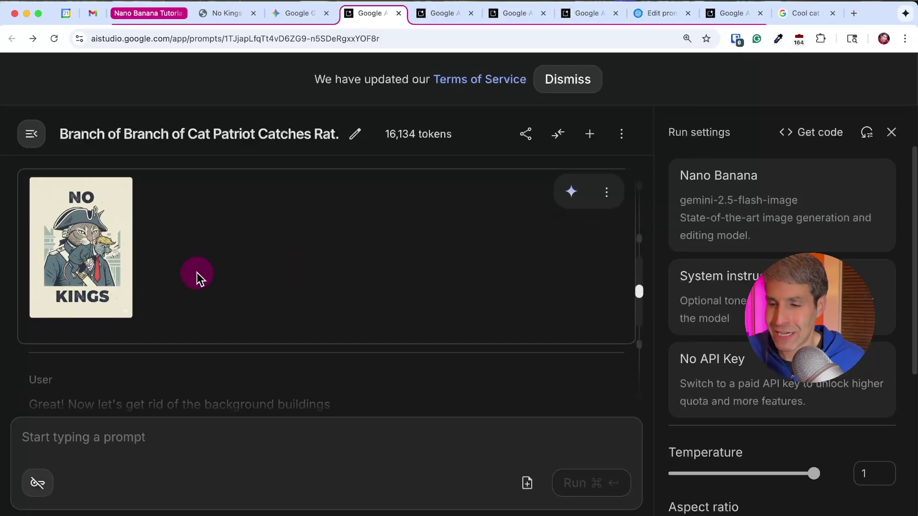
scroll(197, 277, "down", 15)
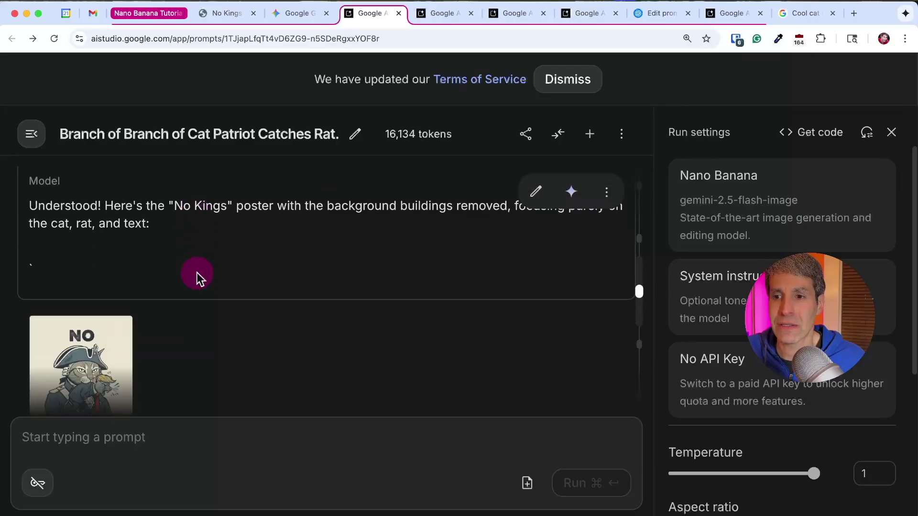
scroll(197, 277, "down", 15)
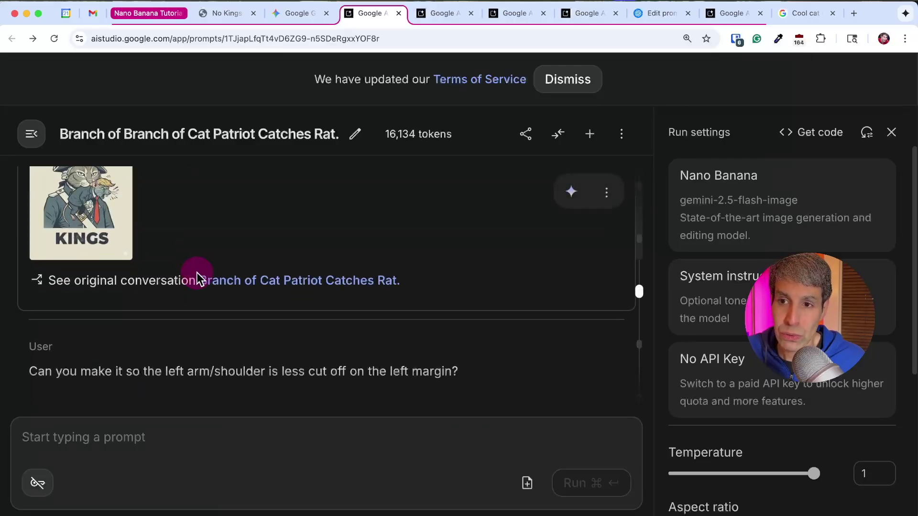
scroll(164, 322, "down", 5)
scroll(164, 324, "up", 2)
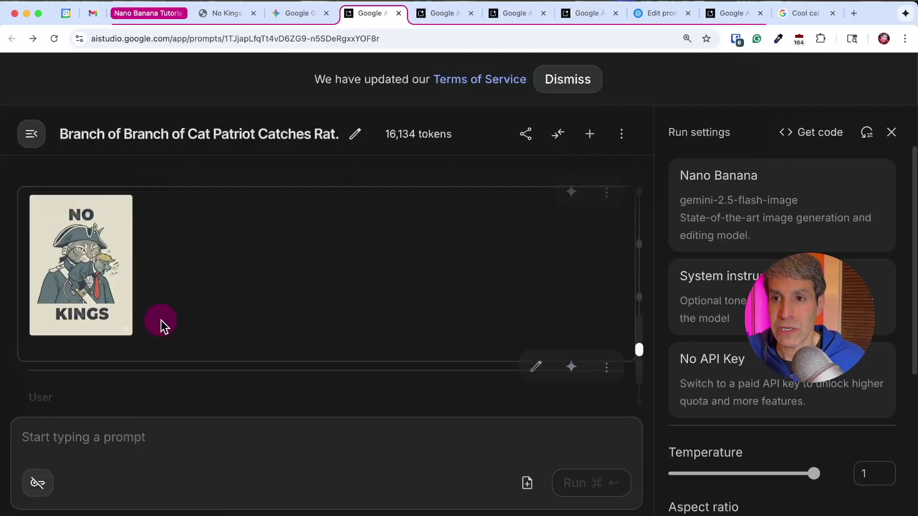
left_click(113, 341)
key("Escape")
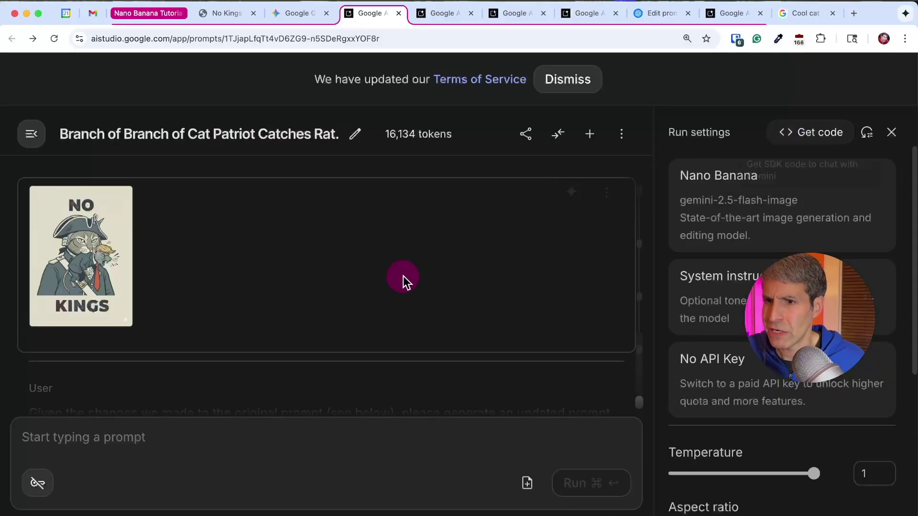
Read the request for an updated prompt that consistently produces the final image, along with the model's rewritten prompt.
scroll(403, 276, "down", 3)
scroll(403, 277, "down", 3)
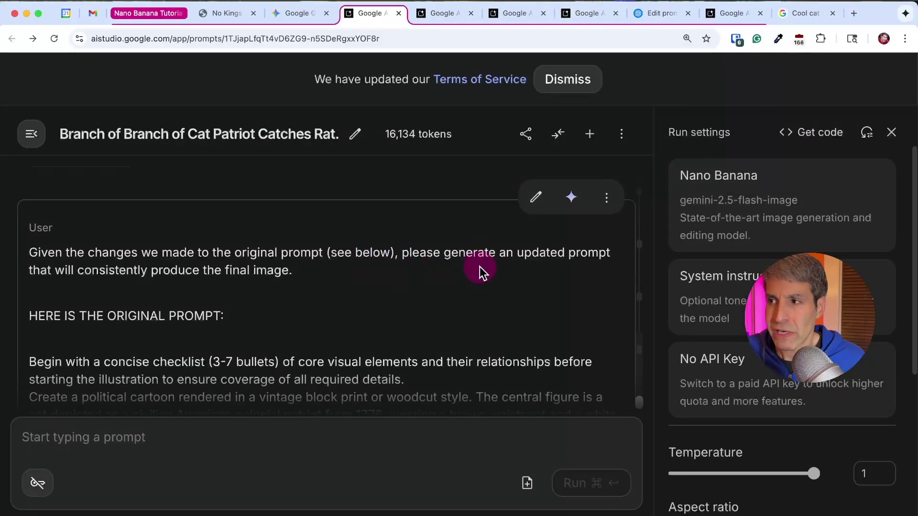
scroll(460, 286, "down", 1)
scroll(460, 282, "down", 3)
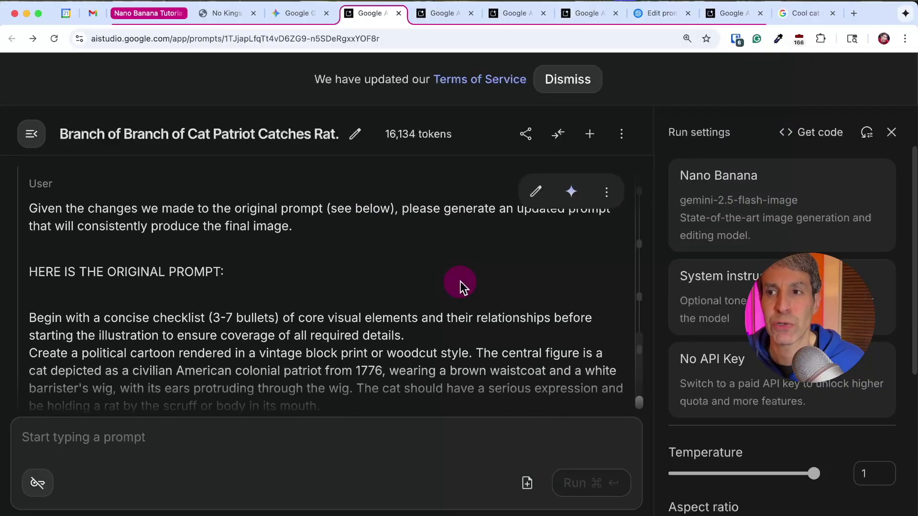
scroll(460, 282, "down", 1)
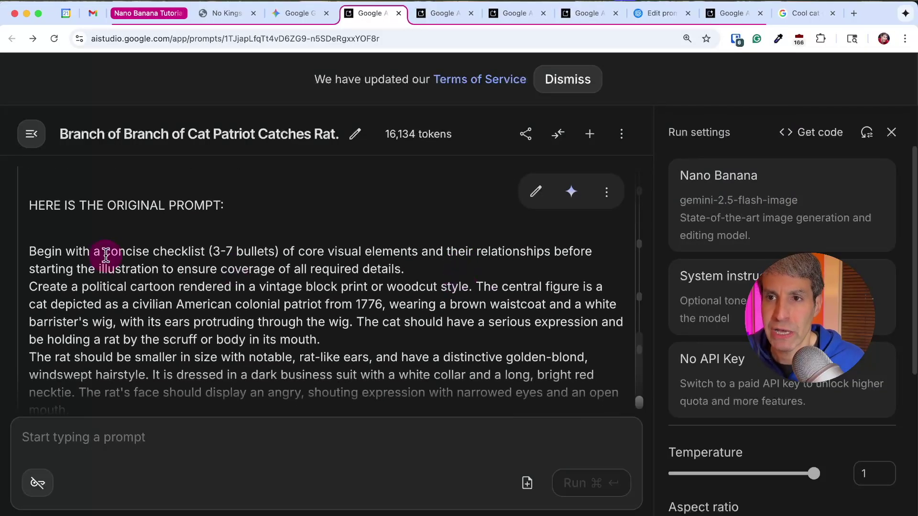
scroll(191, 252, "down", 10)
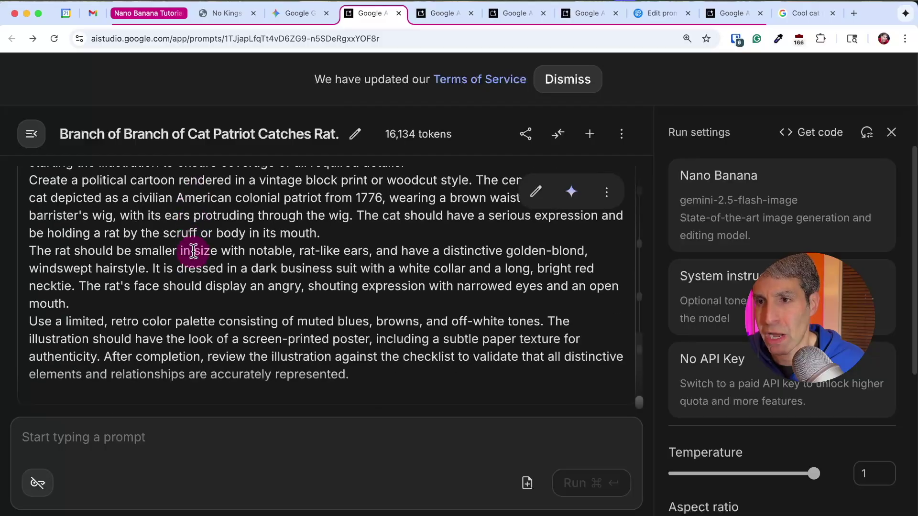
scroll(194, 251, "down", 6)
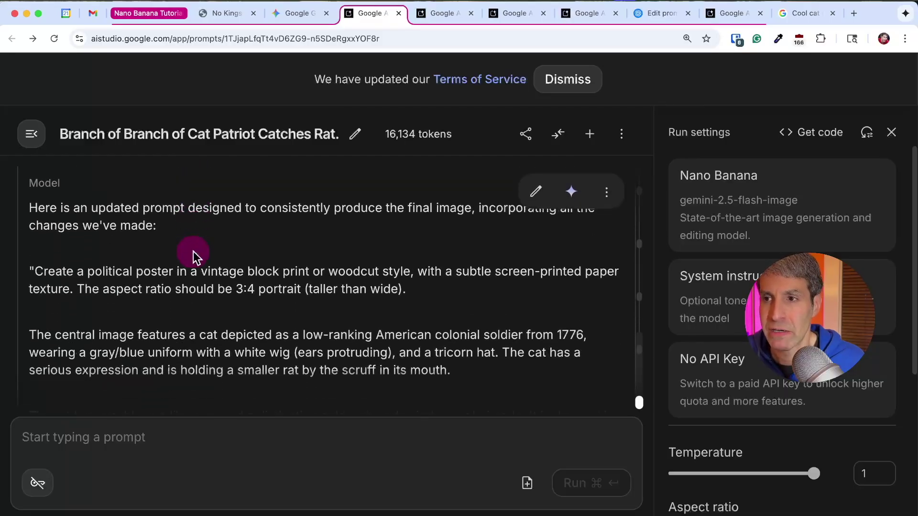
scroll(194, 251, "down", 1)
scroll(193, 251, "down", 1)
scroll(194, 250, "down", 1)
scroll(194, 250, "up", 1)
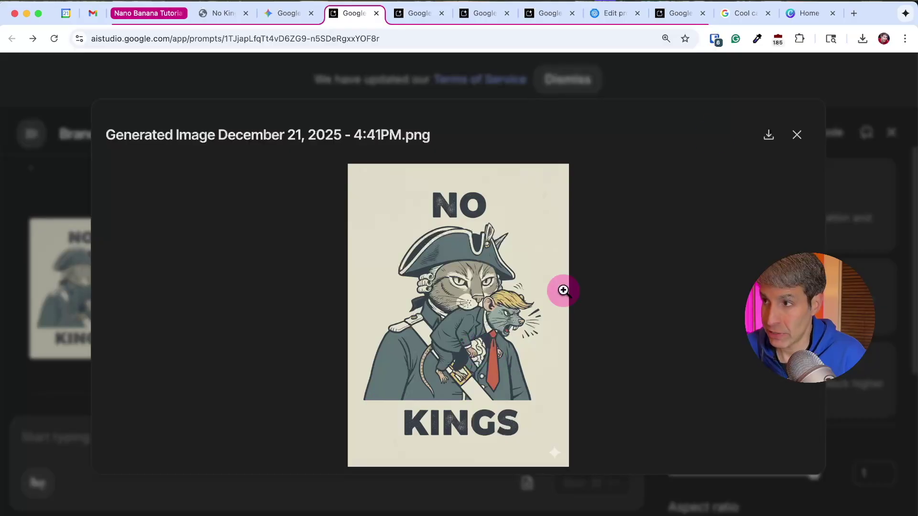
Close the enlarged view and download the final NO KINGS poster image.
left_click(797, 135)
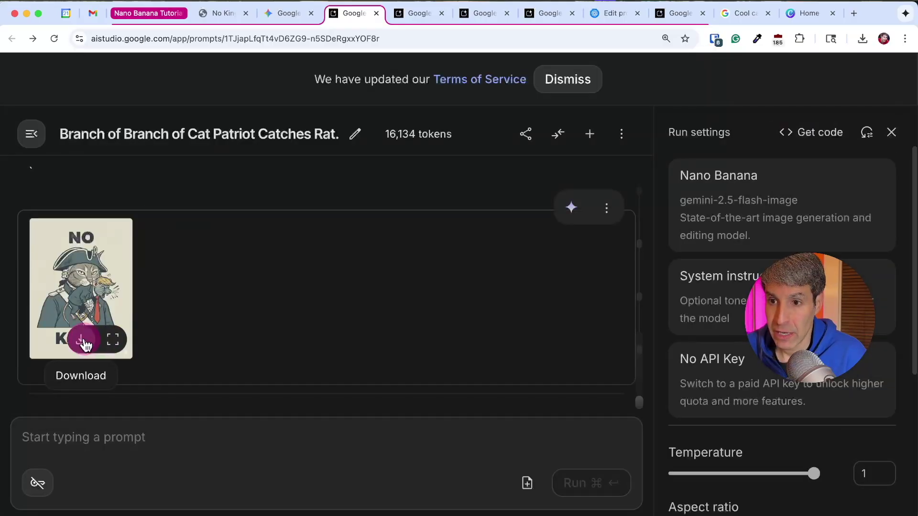
left_click(85, 344)
Enlarge the NO KINGS poster to full resolution and examine its lettering texture and the lower corner watermark.
left_click(114, 340)
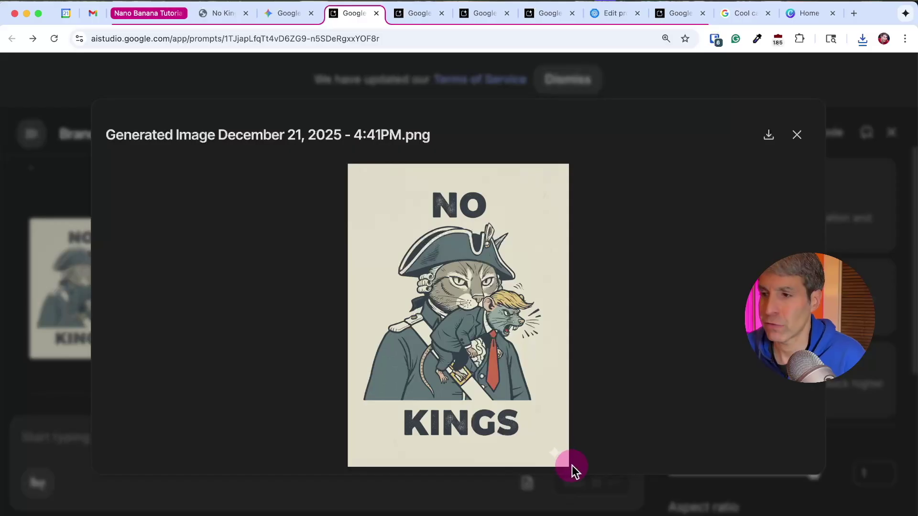
left_click(502, 402)
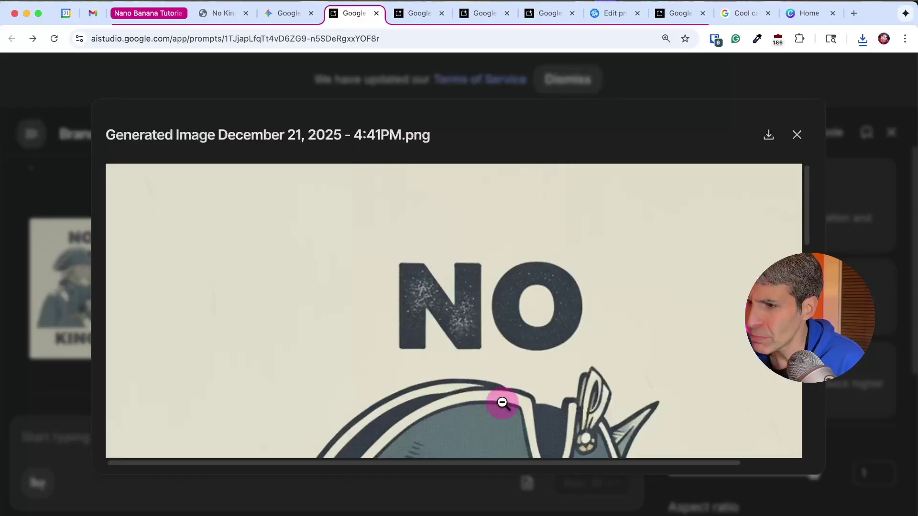
scroll(503, 402, "down", 10)
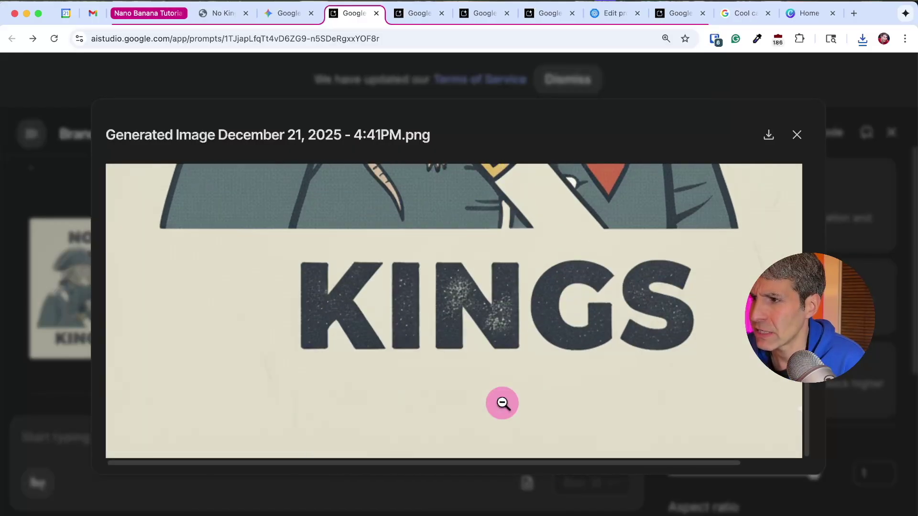
scroll(500, 403, "right", 3)
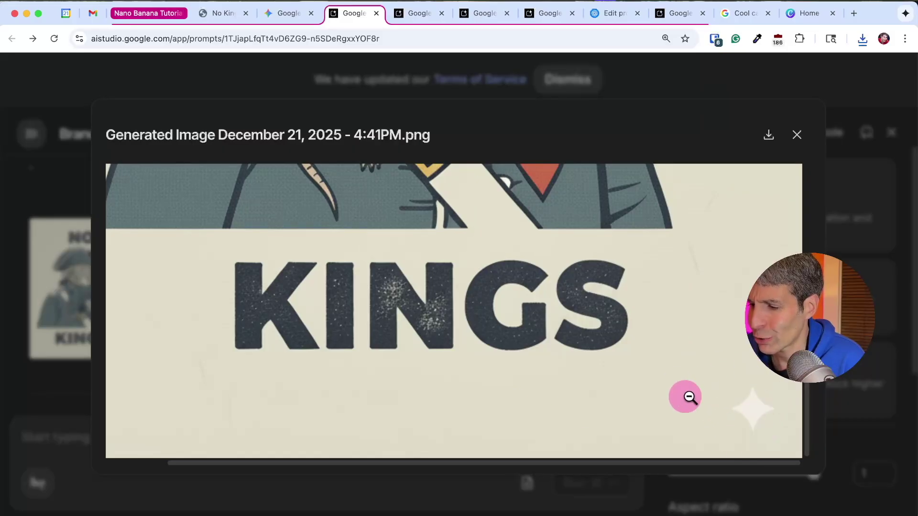
scroll(679, 371, "left", 3)
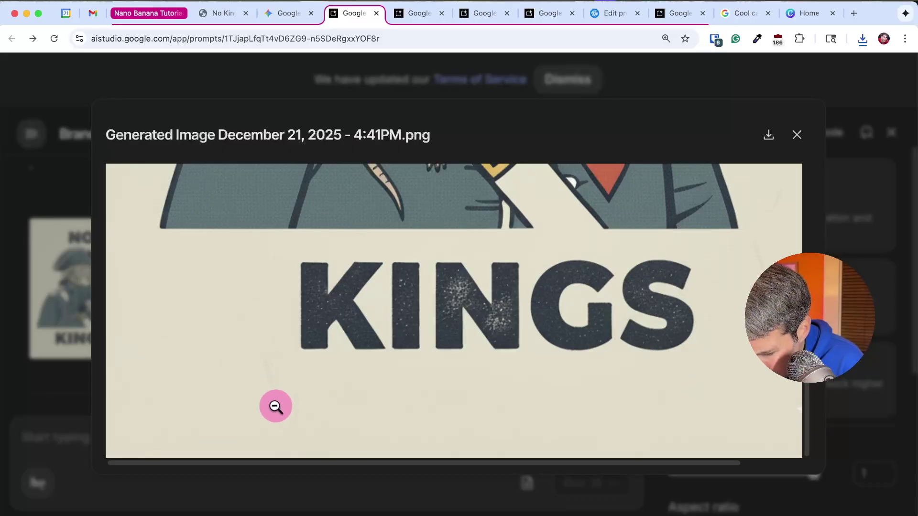
Examine the enlarged NO KINGS poster from the lower lettering up to the hat and heading, and close the enlarged view.
scroll(399, 430, "right", 3)
scroll(379, 381, "up", 10)
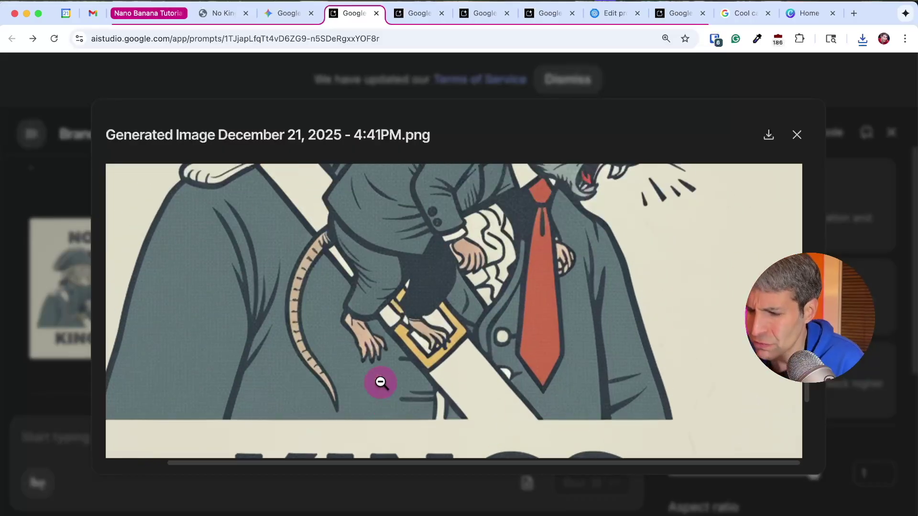
scroll(381, 382, "up", 10)
scroll(381, 382, "left", 2)
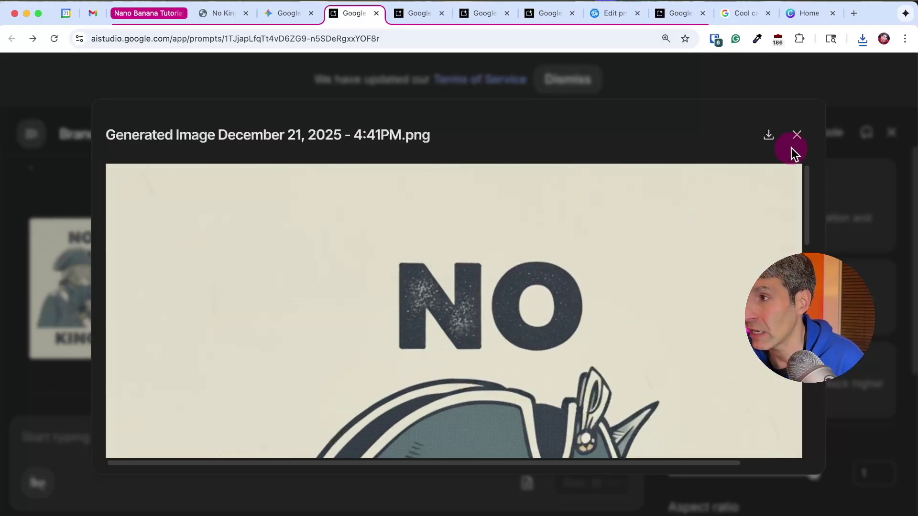
left_click(797, 135)
left_click(344, 271)
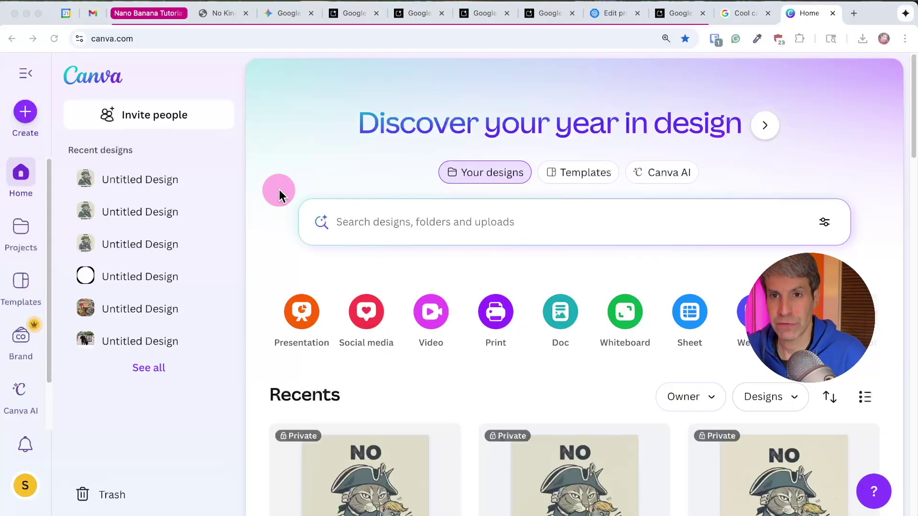
Switch to Canva and open the custom size options for a new design.
left_click(27, 116)
left_click(26, 115)
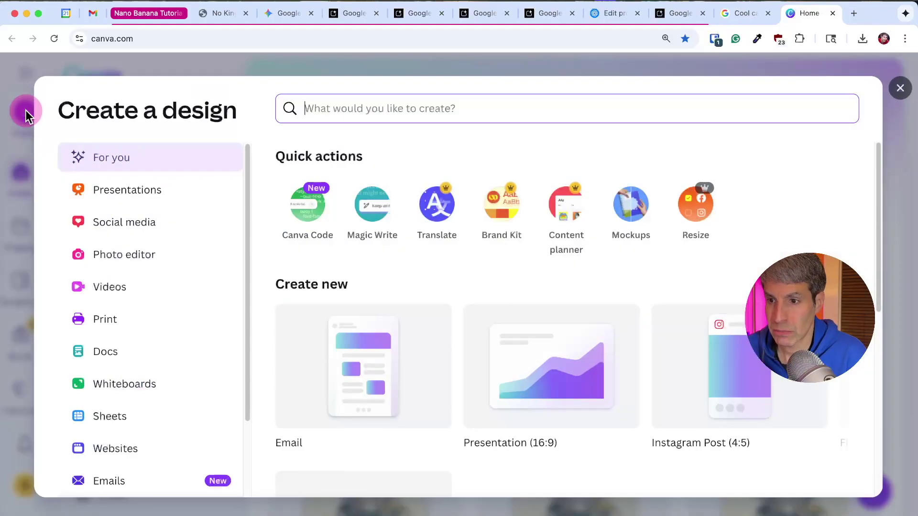
scroll(62, 352, "down", 3)
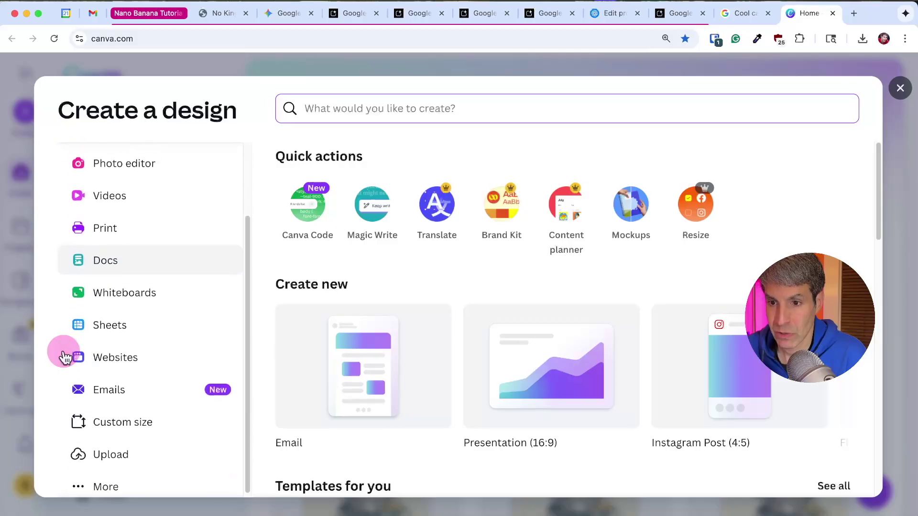
left_click(108, 421)
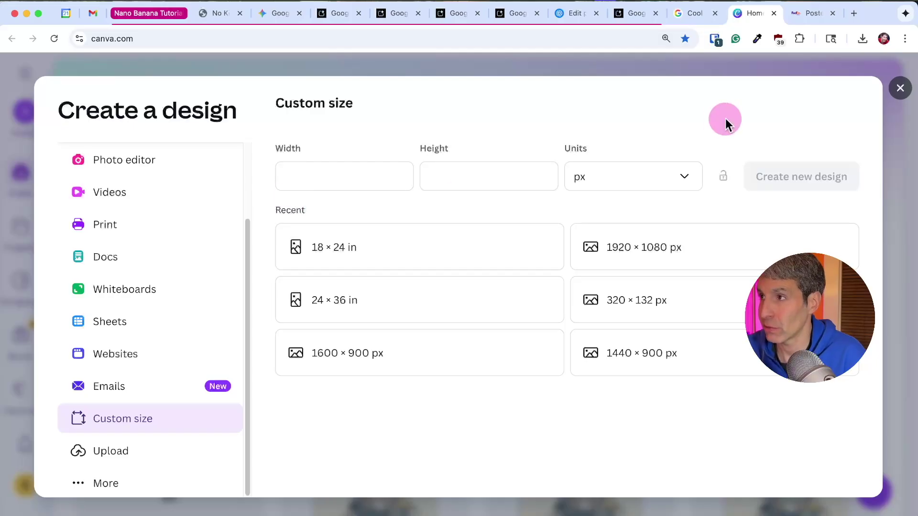
Switch to the FedEx Office Poster Prints page and check the print size and paper options.
left_click(808, 15)
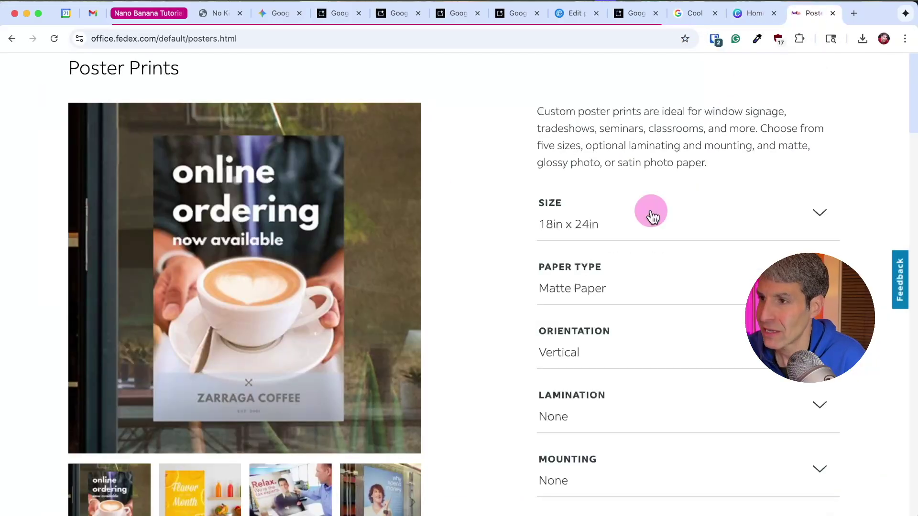
scroll(635, 256, "up", 3)
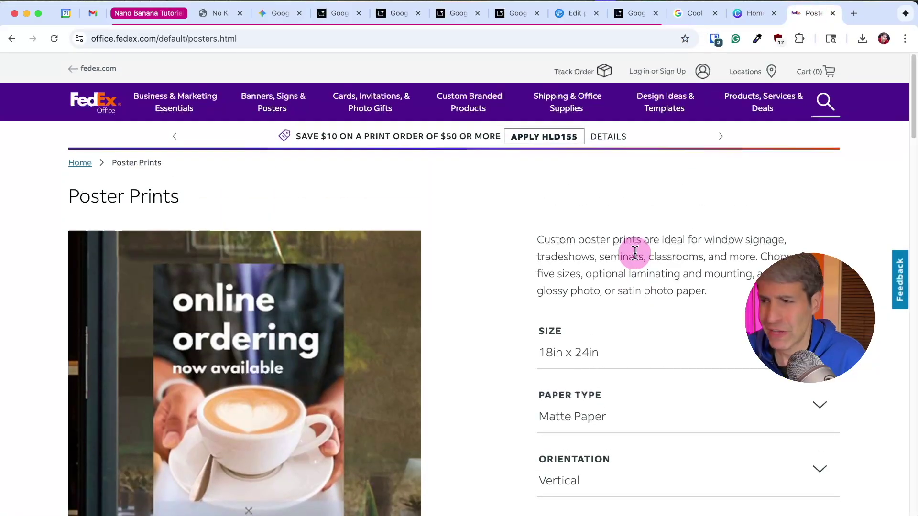
scroll(638, 262, "down", 3)
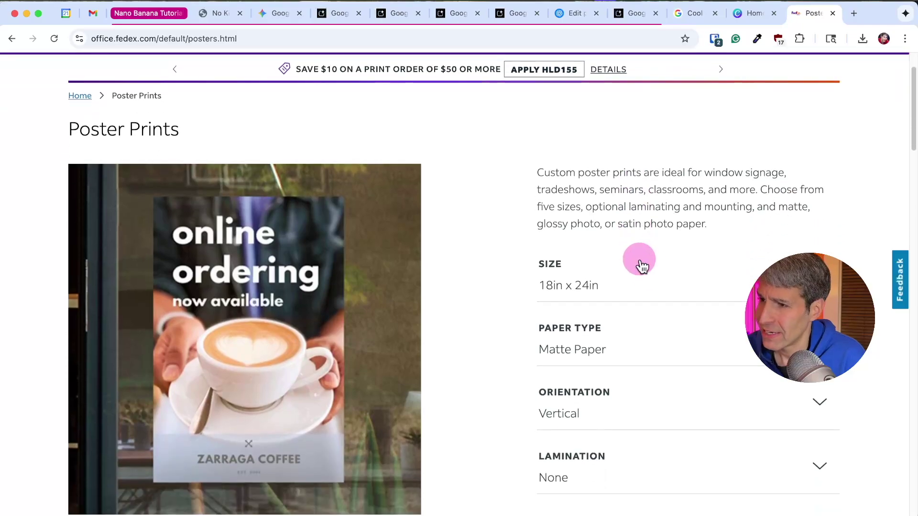
left_click(668, 286)
left_click(669, 286)
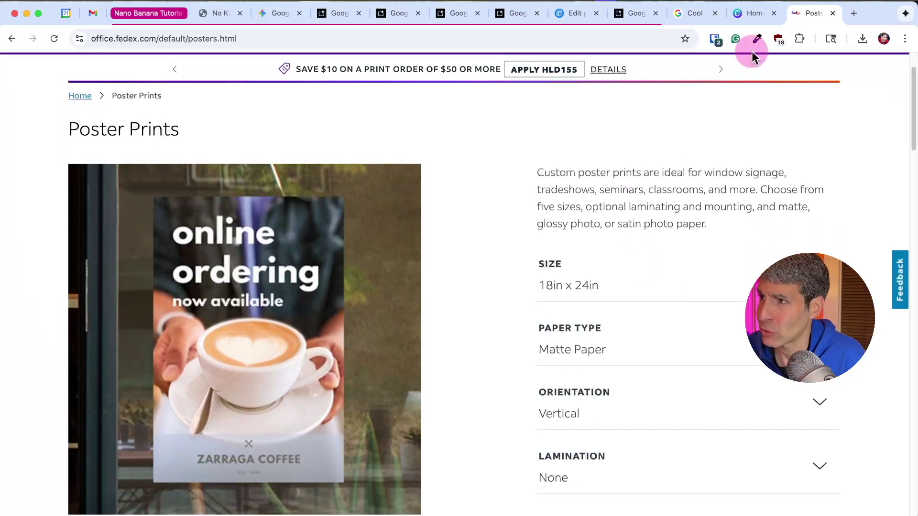
Return to Canva, create an 18 × 24 in design, and fill its page with the uploaded NO KINGS poster image.
left_click(749, 16)
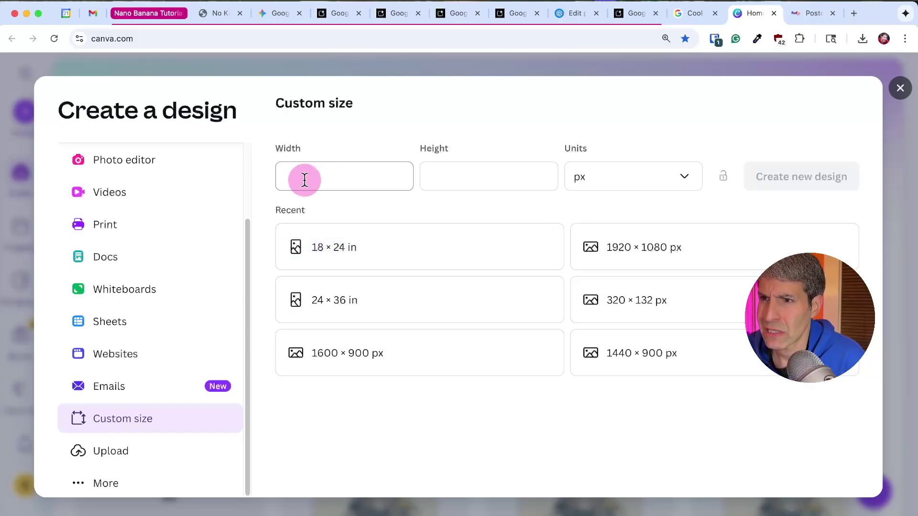
left_click(355, 250)
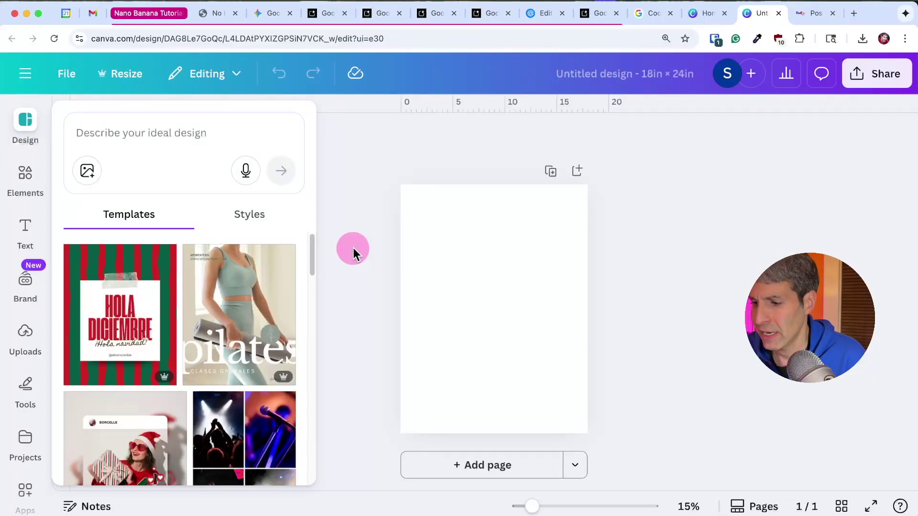
left_click(25, 335)
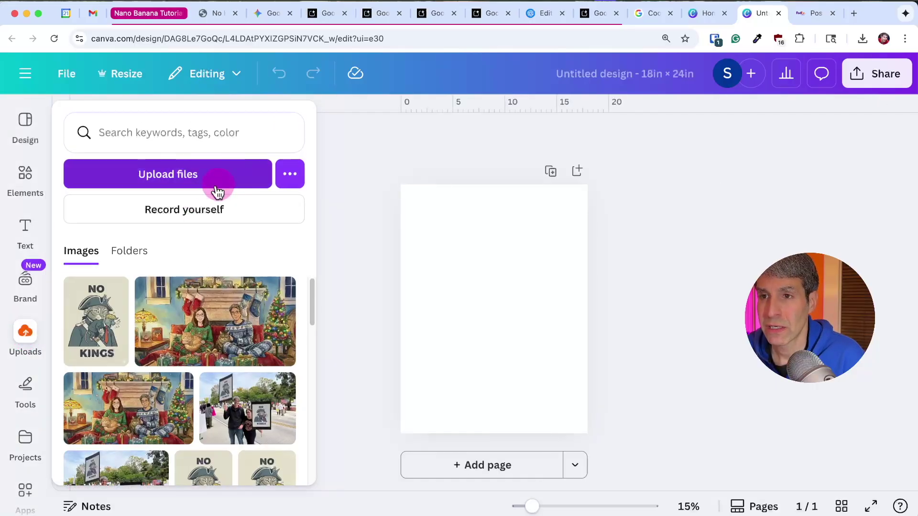
mouse_move(104, 330)
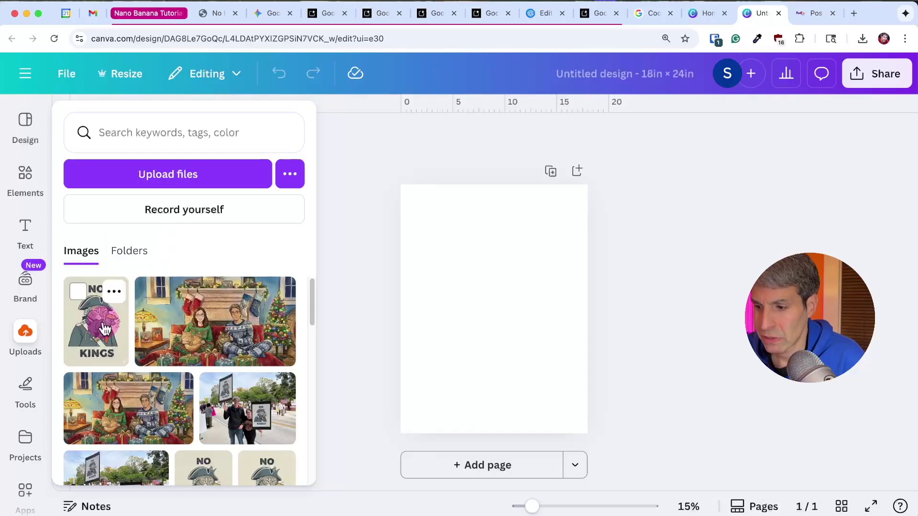
left_click_drag(105, 329, 451, 237)
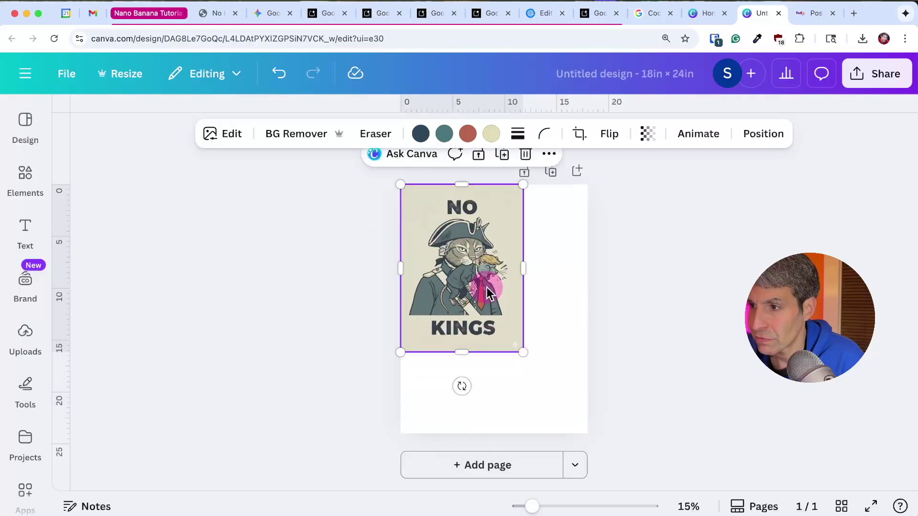
left_click_drag(523, 351, 592, 428)
left_click_drag(582, 309, 587, 311)
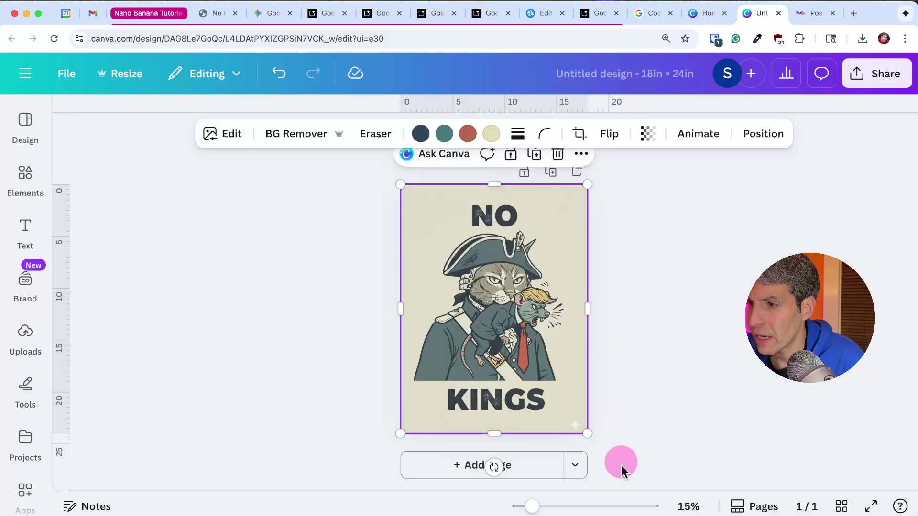
Erase the sparkle watermark from the lower right corner of the poster image with Magic Eraser.
left_click_drag(532, 506, 567, 506)
scroll(550, 416, "down", 5)
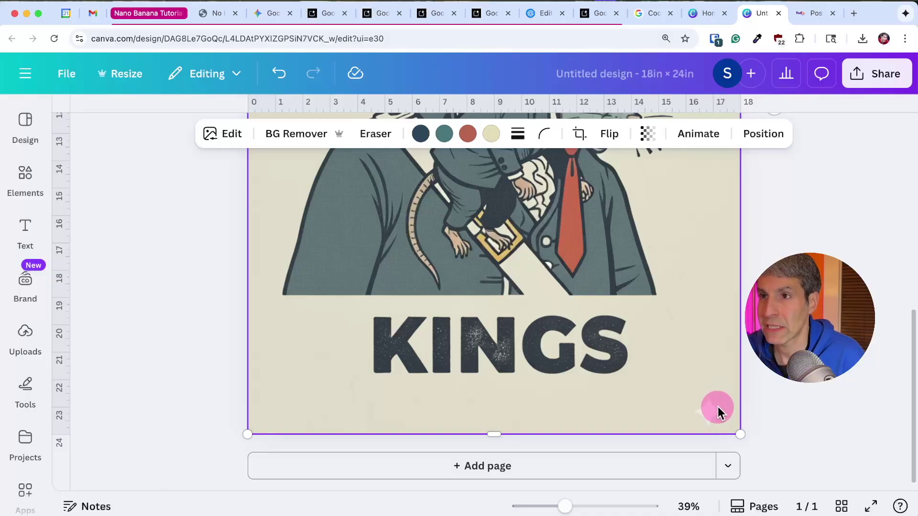
left_click(281, 195)
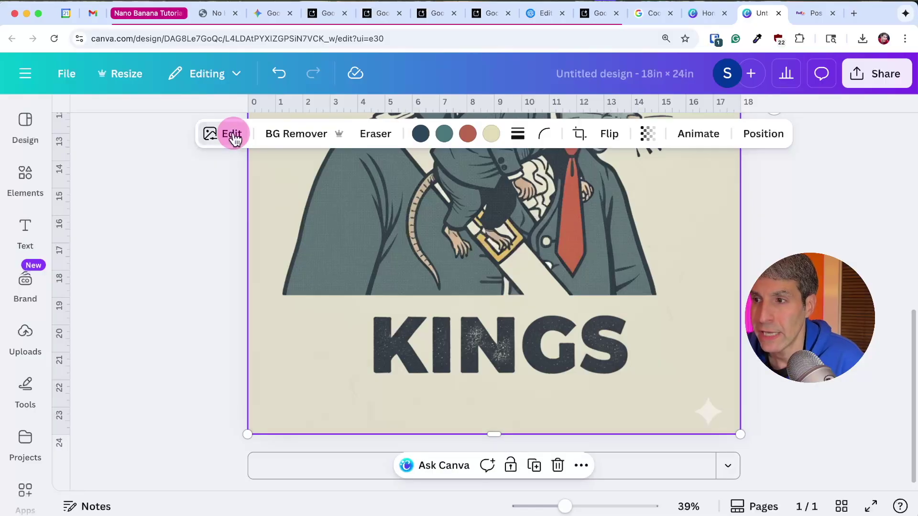
left_click(233, 135)
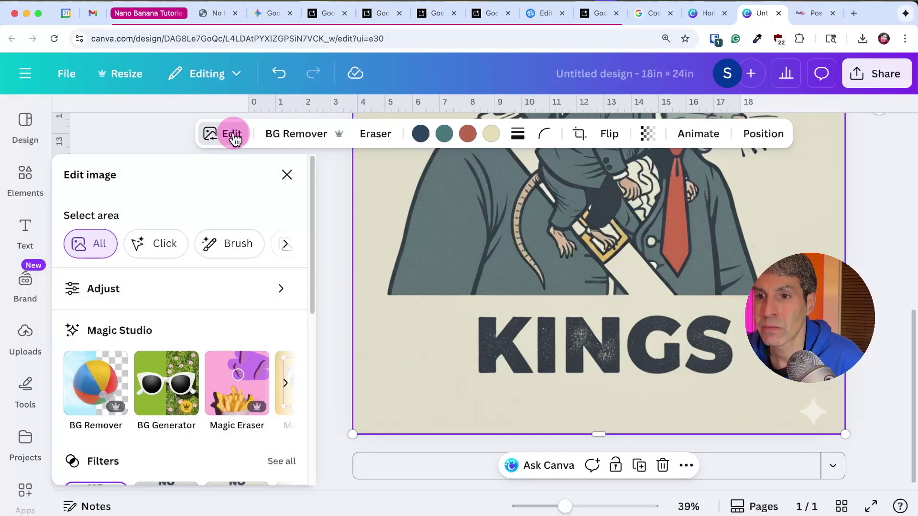
scroll(237, 382, "right", 5)
scroll(234, 397, "left", 5)
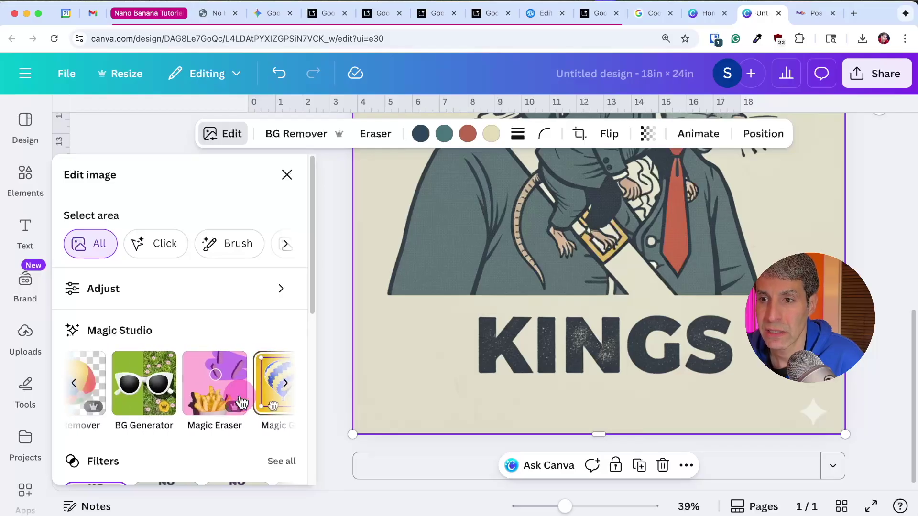
left_click(226, 388)
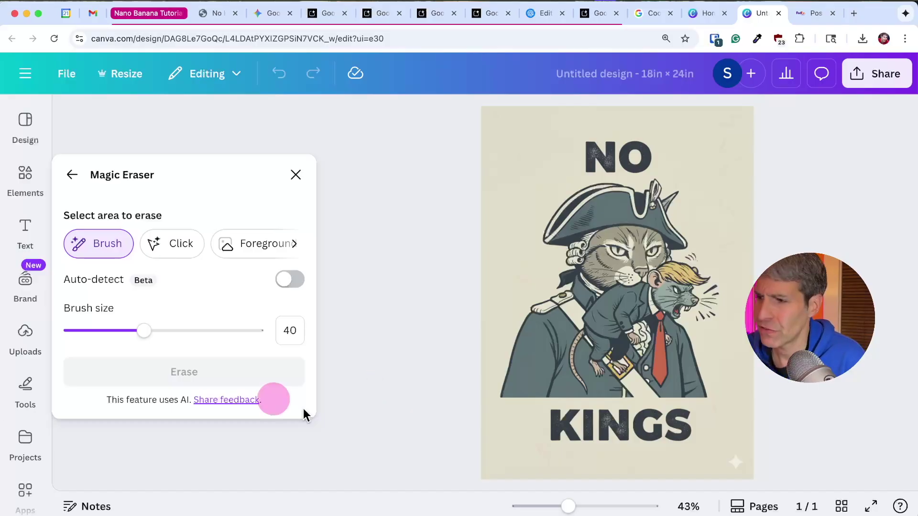
left_click_drag(735, 456, 736, 456)
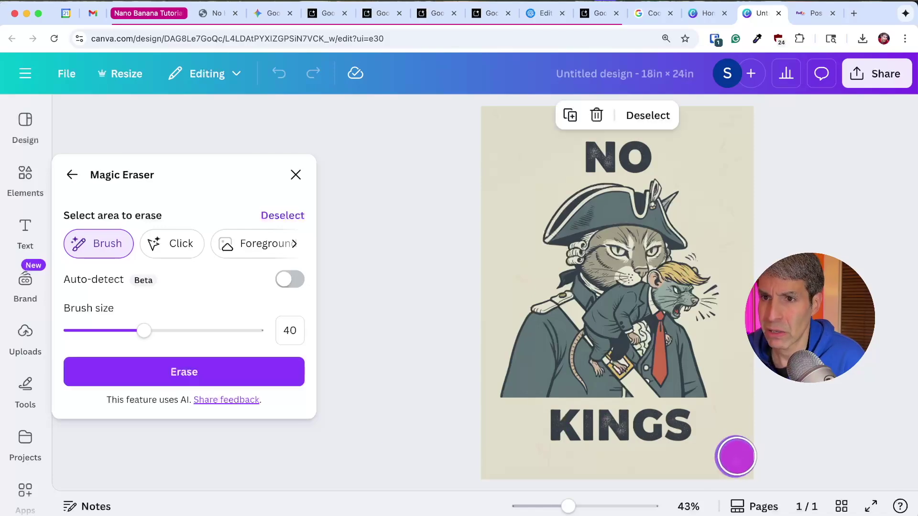
left_click(205, 380)
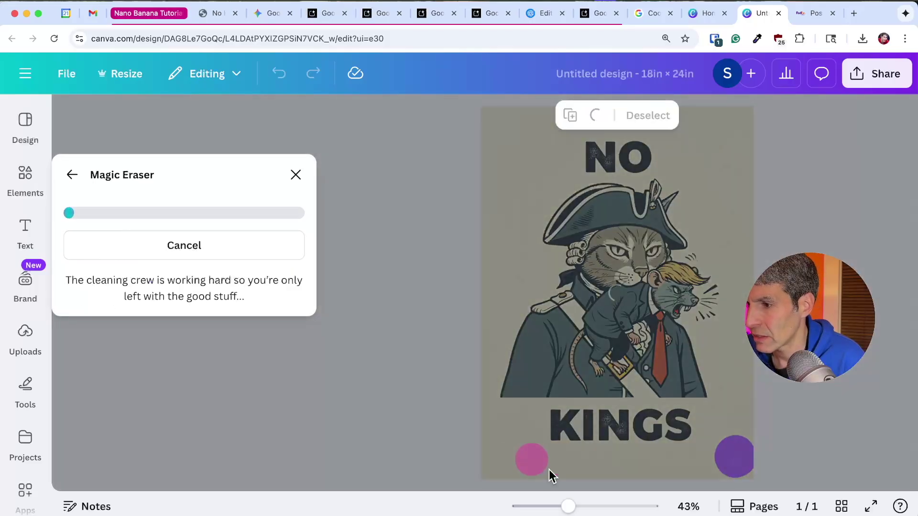
left_click_drag(569, 508, 580, 505)
scroll(553, 383, "down", 4)
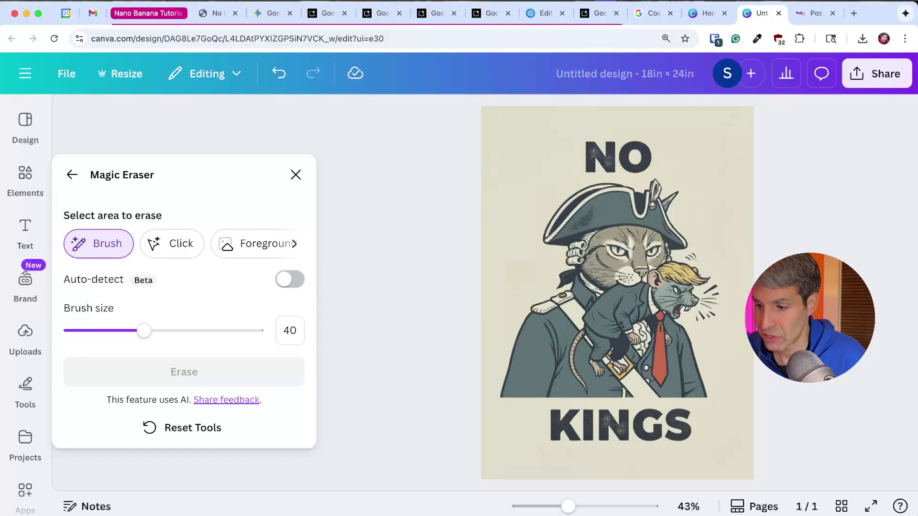
Download the poster design as a PNG at size 3.125, giving 5,400 × 7,200 px.
left_click(882, 76)
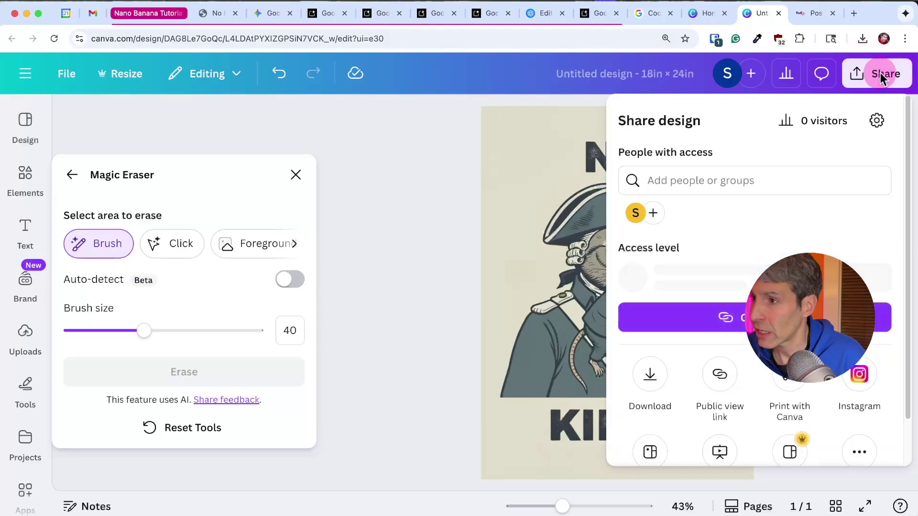
left_click(651, 379)
left_click(666, 230)
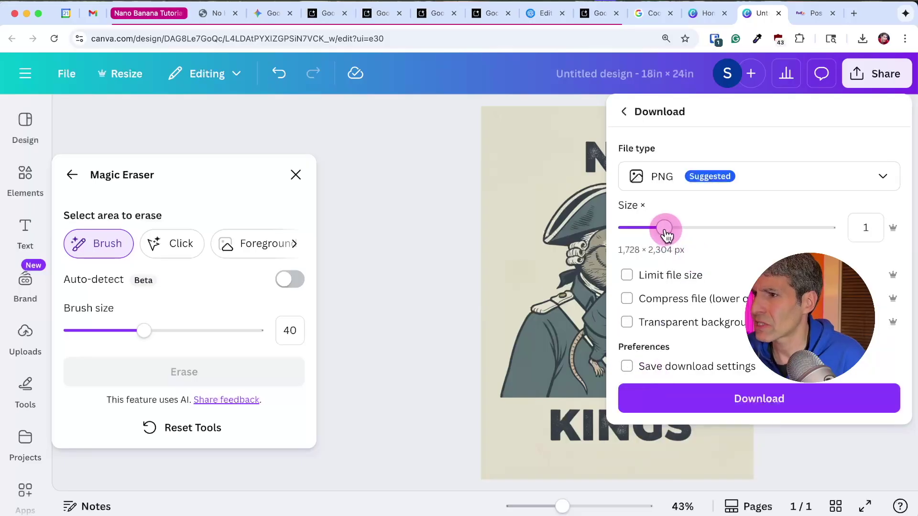
left_click_drag(667, 233, 842, 239)
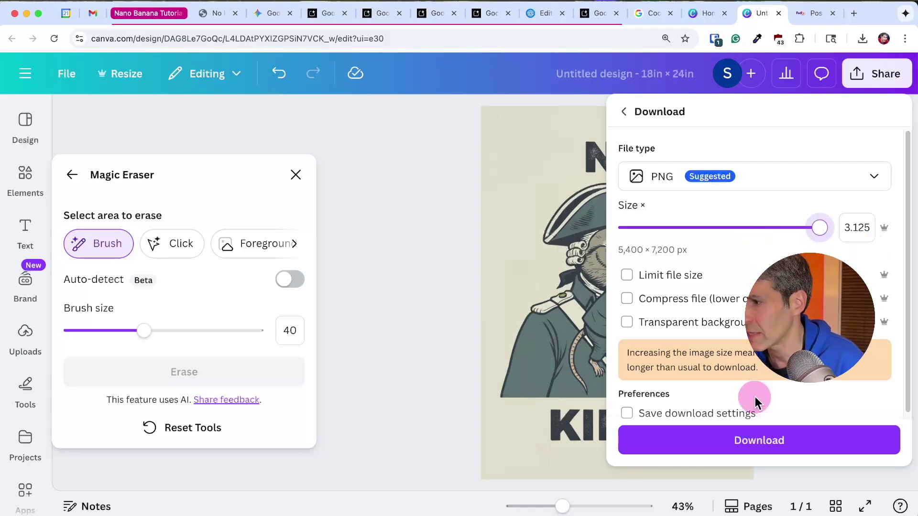
left_click(763, 445)
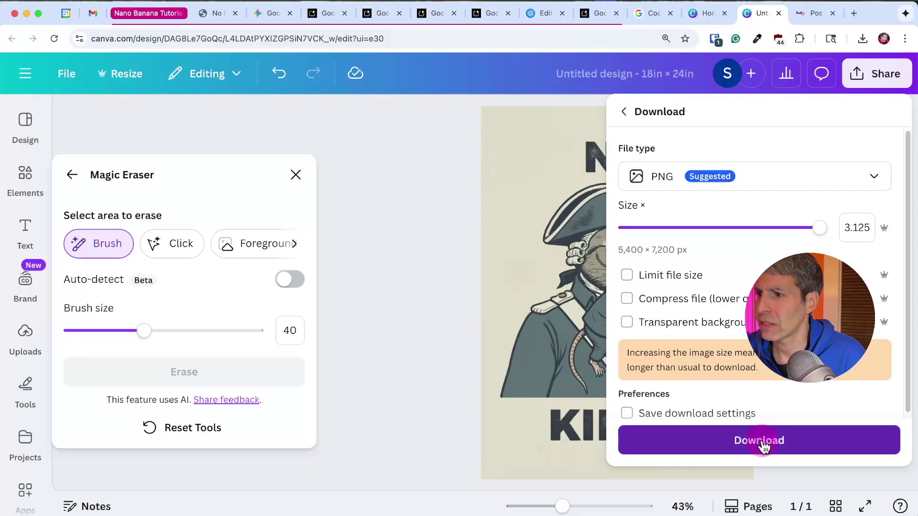